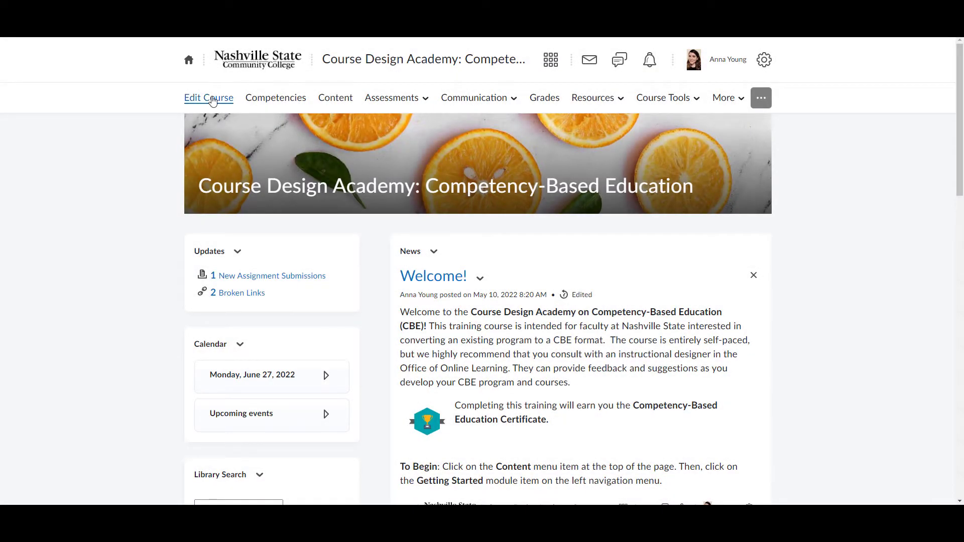
# Open Competencies from course administration and expand the CBE Course Design Academy Competencies structure
pyautogui.click(212, 96)
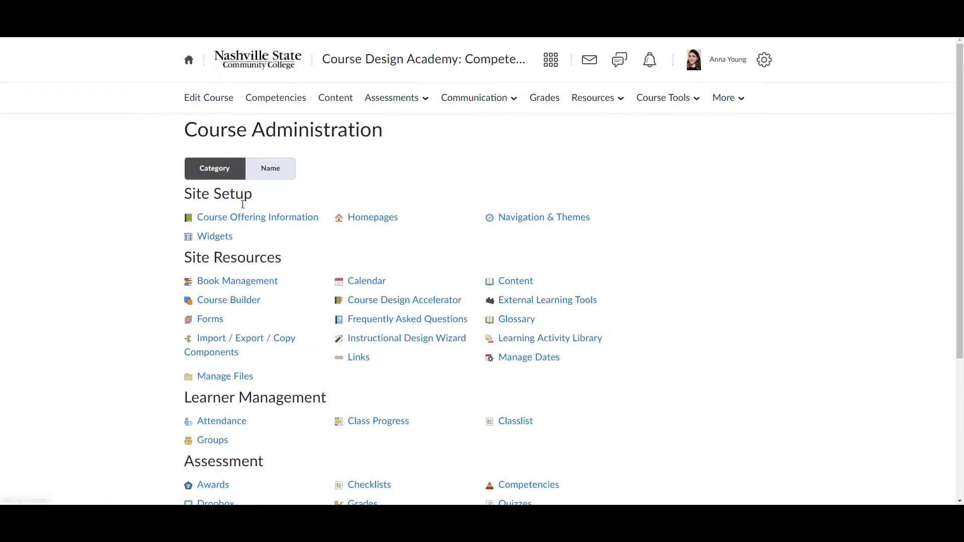
pyautogui.scroll(-2, 281, 313)
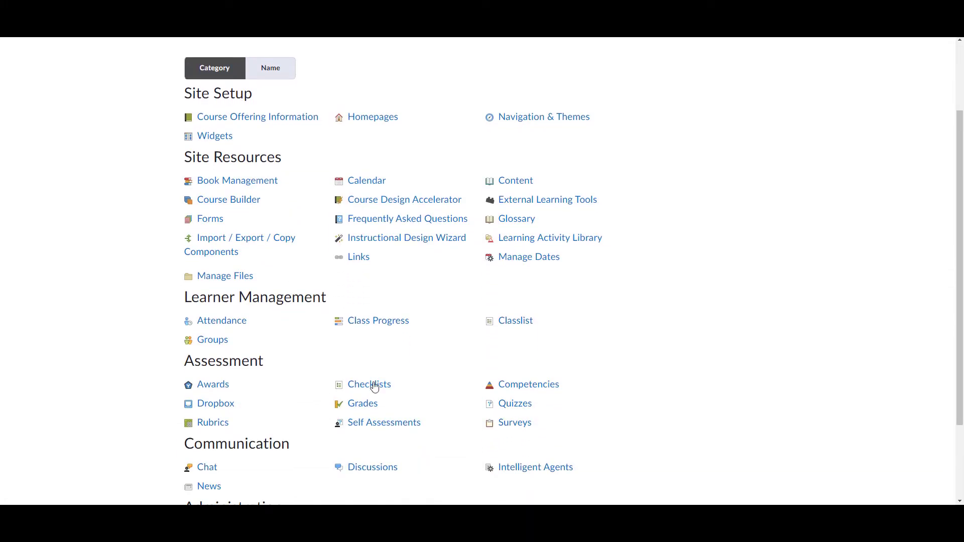
pyautogui.click(534, 388)
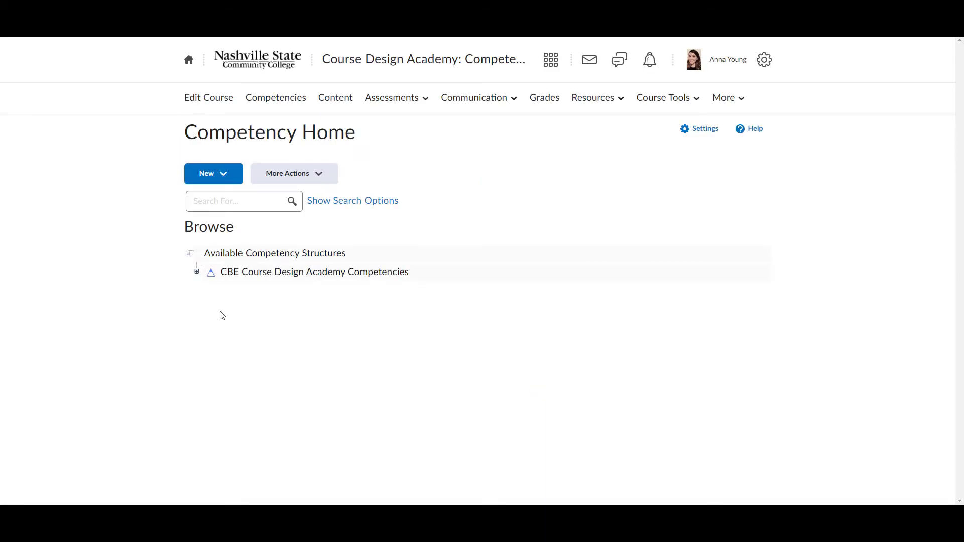
pyautogui.click(197, 272)
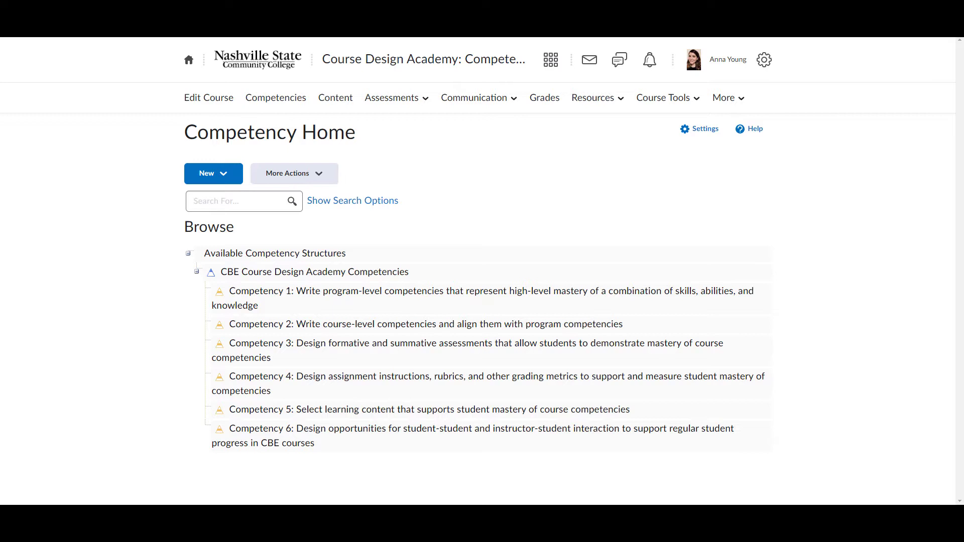
# Create a new competency named 'ADMN 1308 Course Competencies'
pyautogui.click(223, 174)
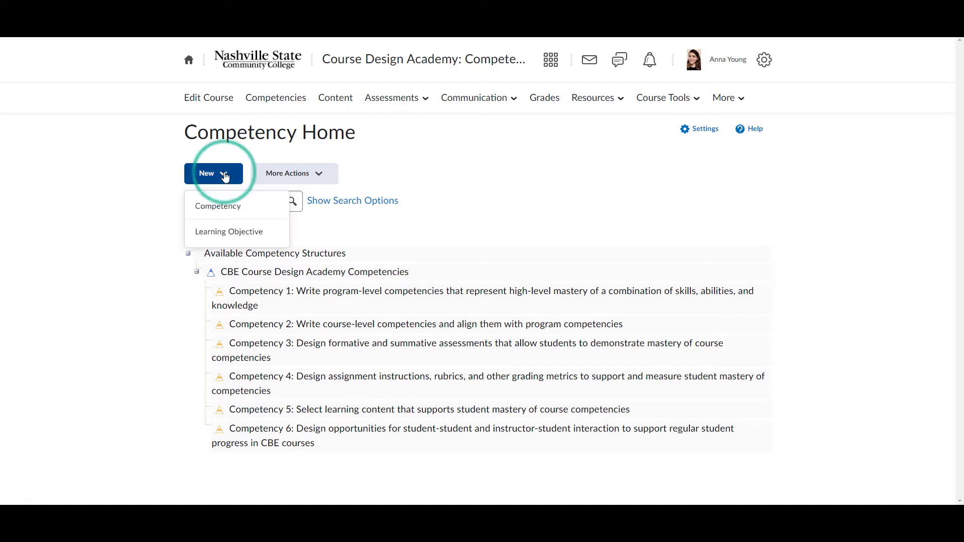
pyautogui.click(227, 203)
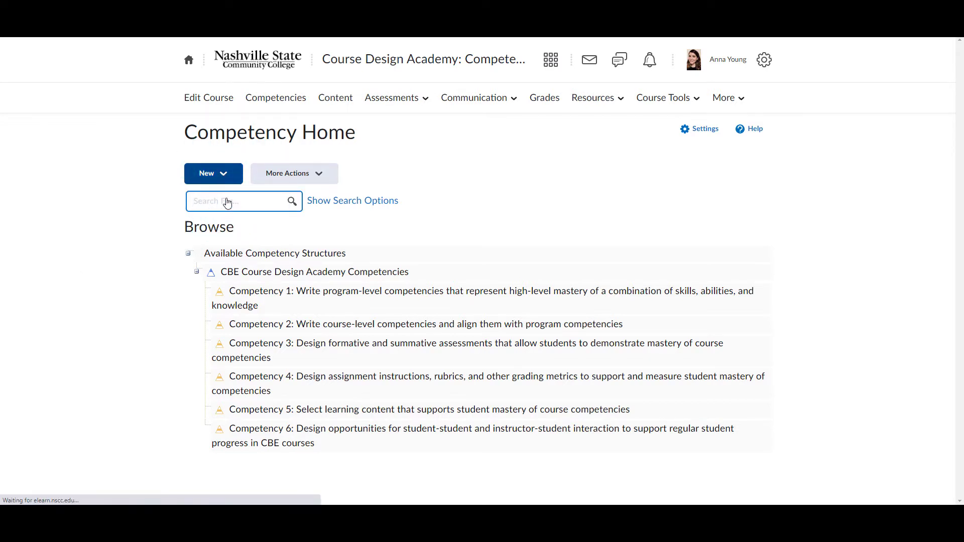
pyautogui.click(230, 259)
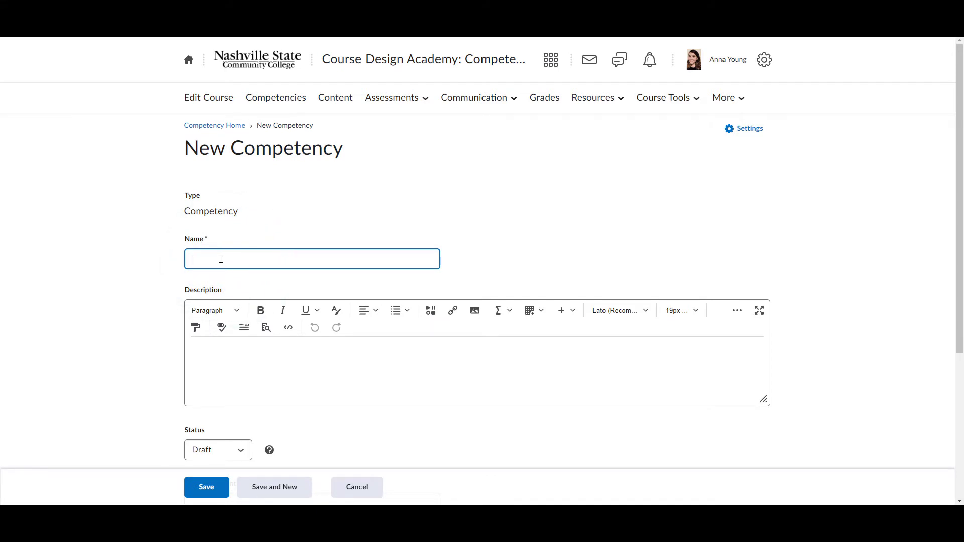
pyautogui.write('ADMN 1308 Course Com')
pyautogui.press('BackSpace')
pyautogui.press('BackSpace')
pyautogui.write('Competencies')
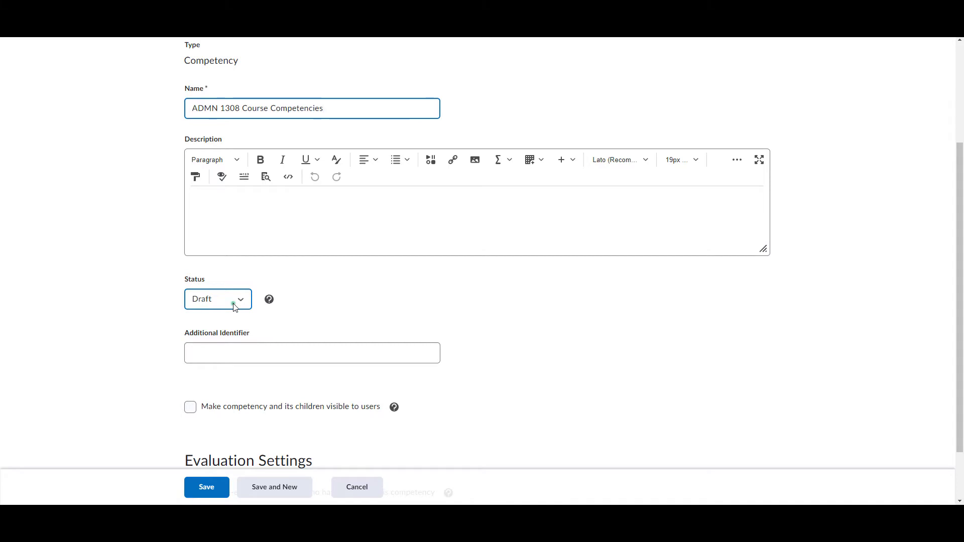
# Keep its status Draft, and make it visible to users and allow re-evaluation
pyautogui.click(234, 307)
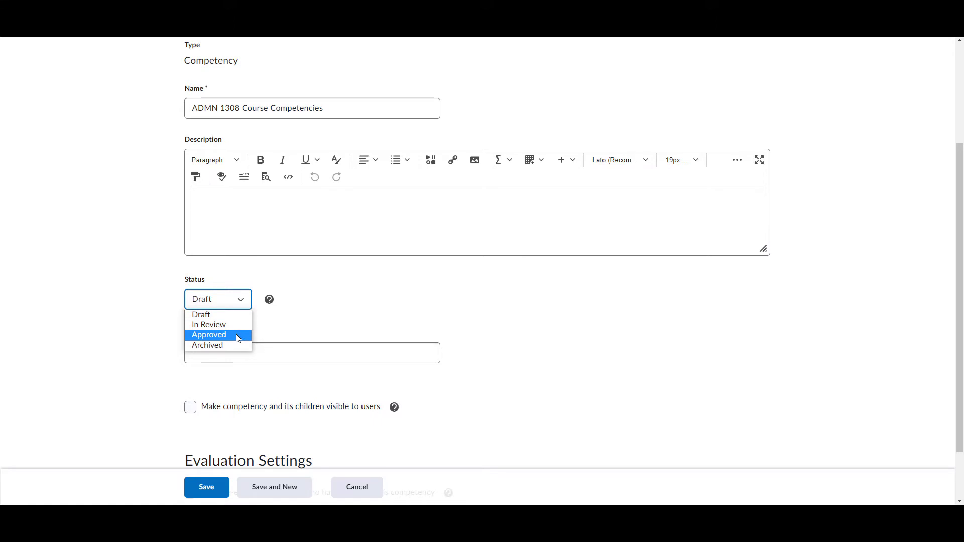
pyautogui.click(230, 317)
pyautogui.click(365, 318)
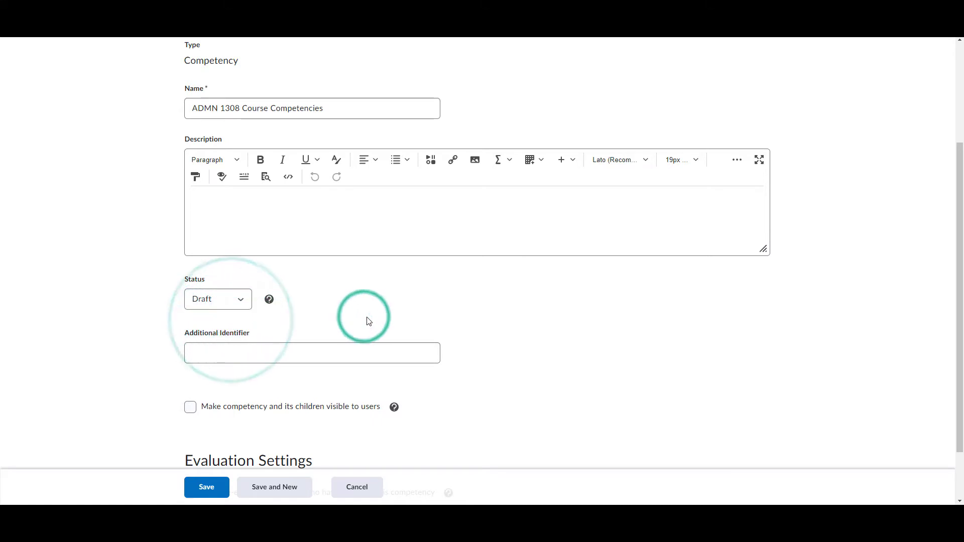
pyautogui.scroll(-2, 366, 319)
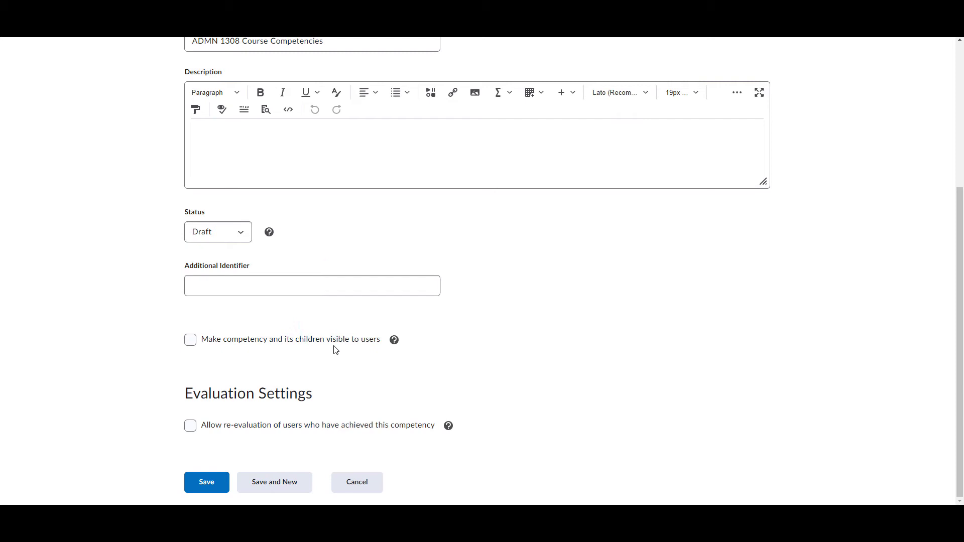
pyautogui.click(189, 343)
pyautogui.click(242, 377)
pyautogui.click(192, 426)
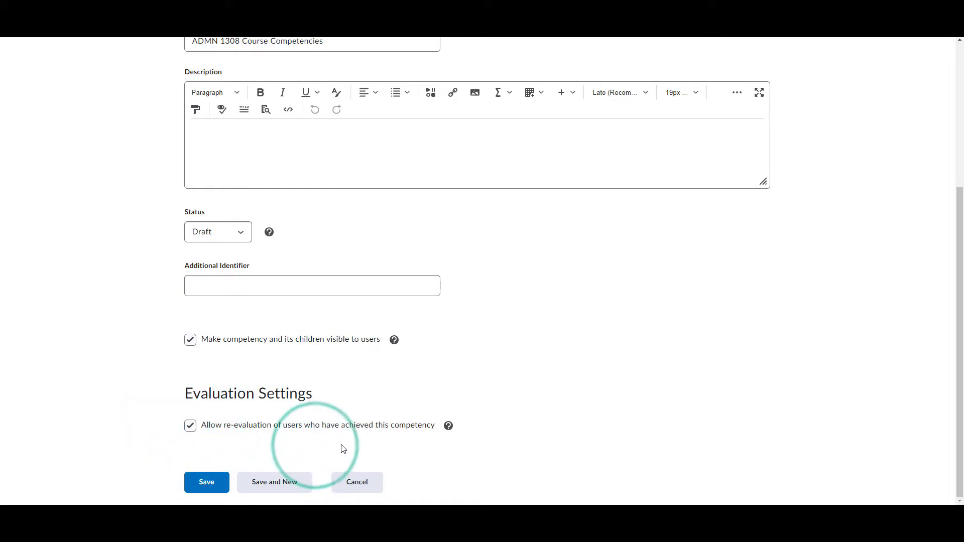
# Save ADMN 1308 Course Competencies and open its Edit Structure tab
pyautogui.click(195, 491)
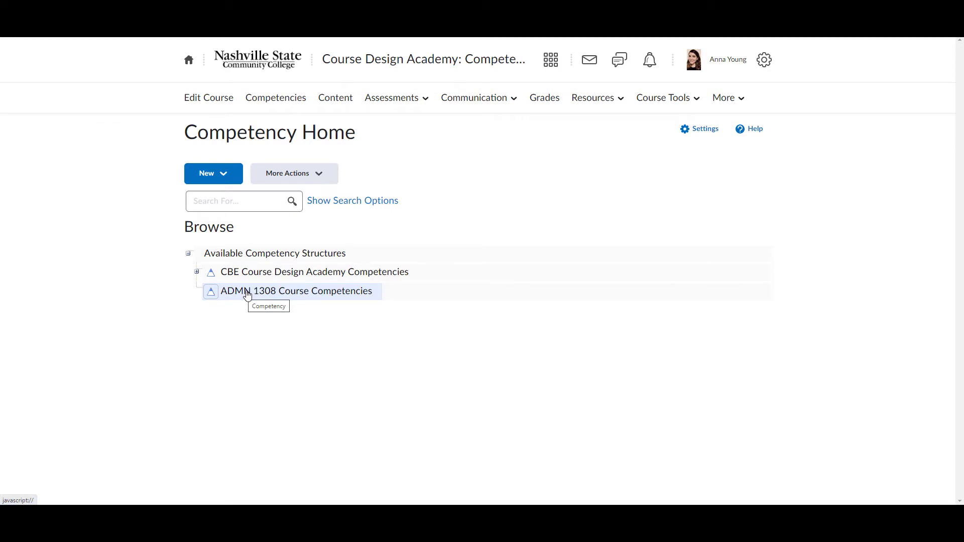
pyautogui.click(247, 294)
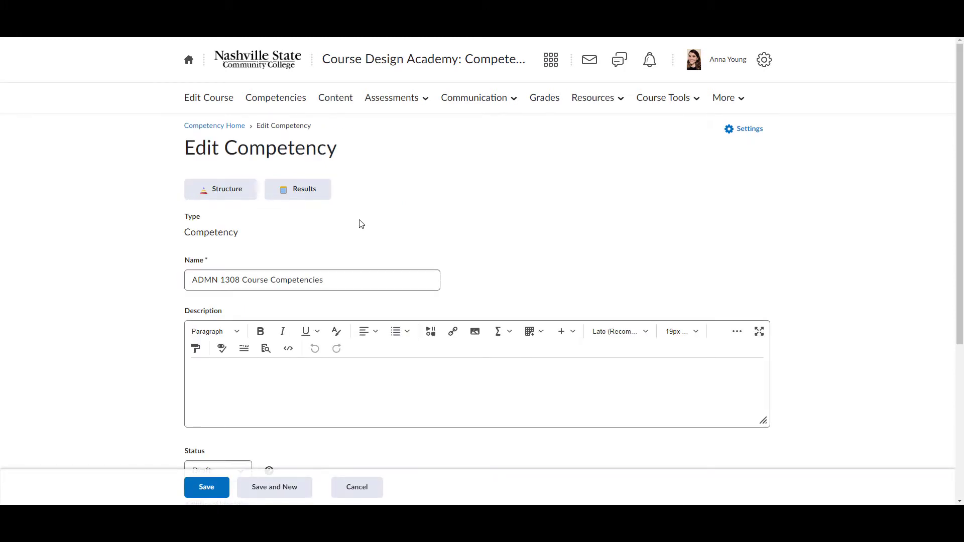
pyautogui.click(235, 191)
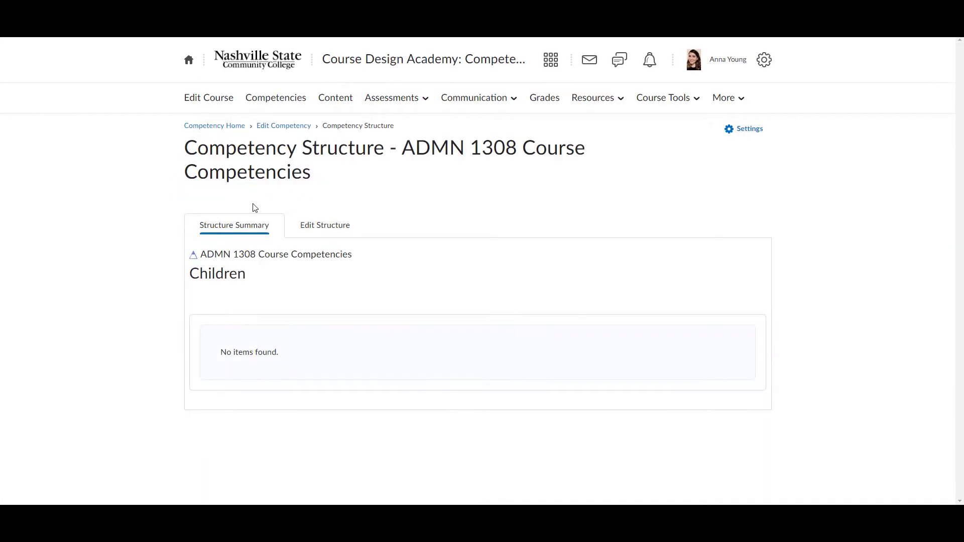
pyautogui.click(345, 228)
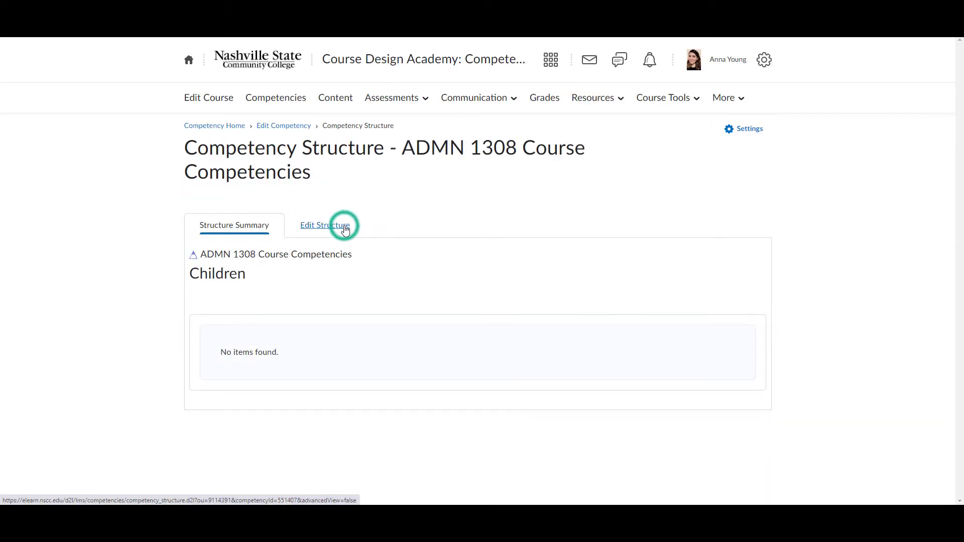
pyautogui.scroll(-1, 345, 230)
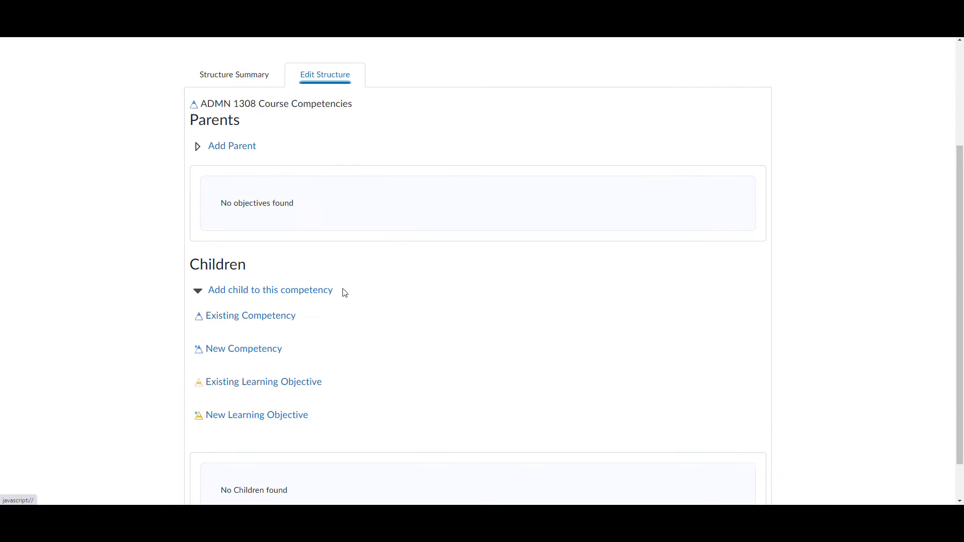
# Add child objective 'LO 1: Identify....' with unenforced assessment and Ready for evaluation set to Yes
pyautogui.click(240, 416)
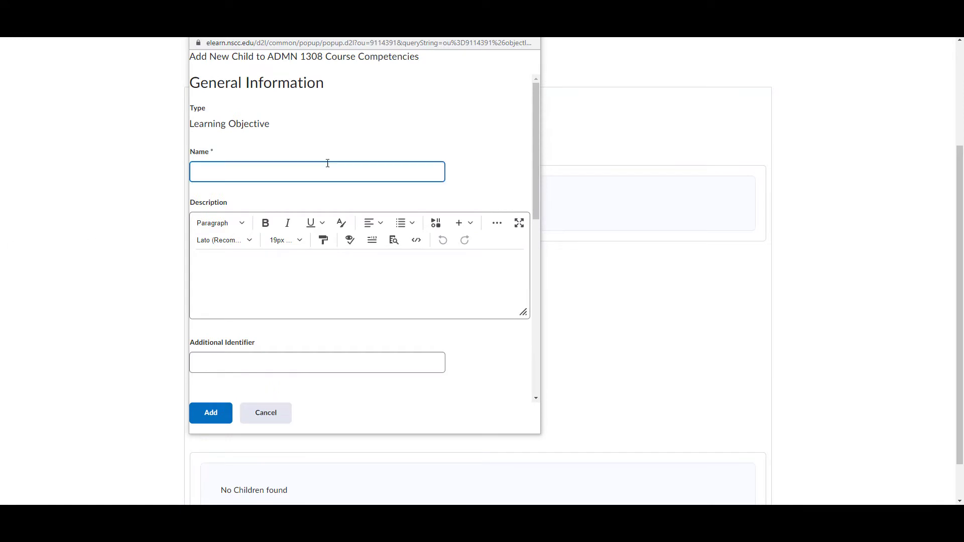
pyautogui.click(274, 174)
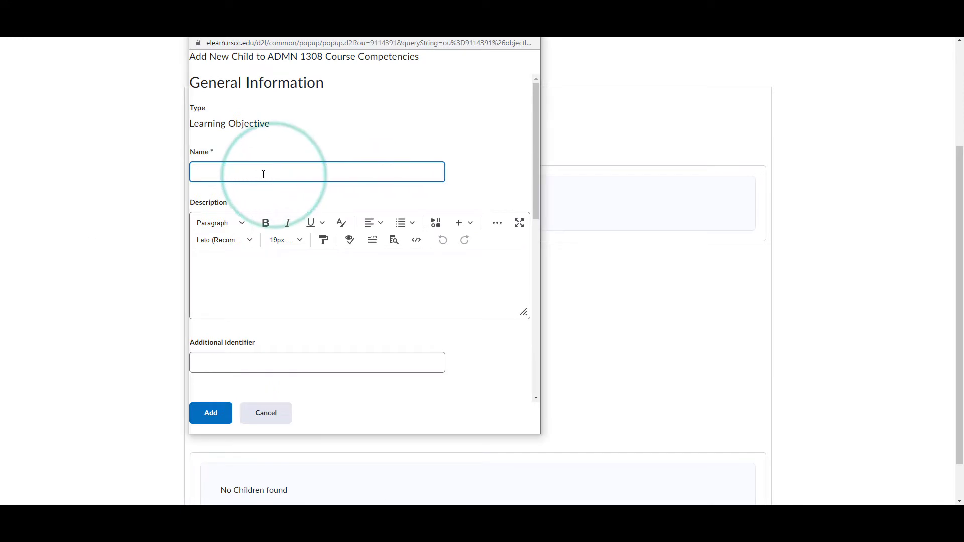
pyautogui.write('LO 1')
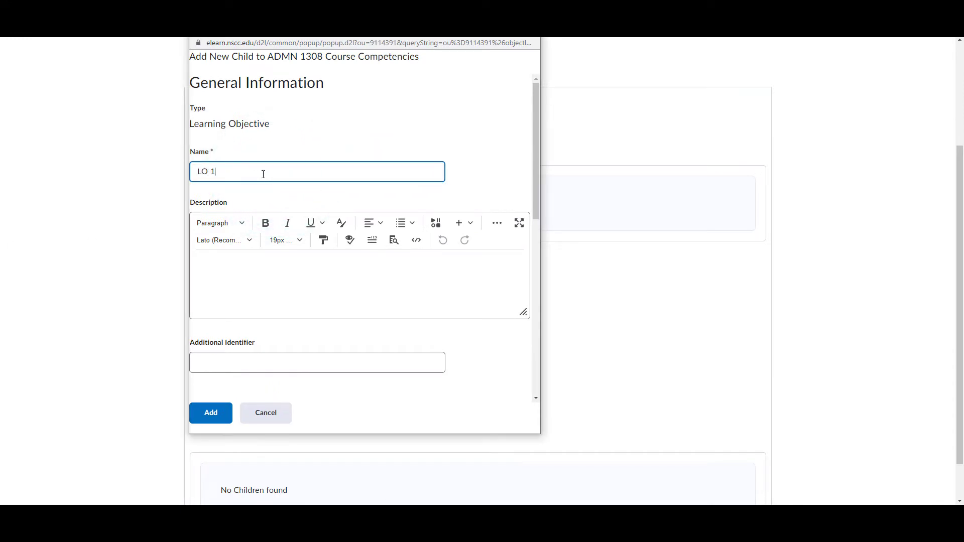
pyautogui.write(': Identify....')
pyautogui.scroll(-5, 341, 231)
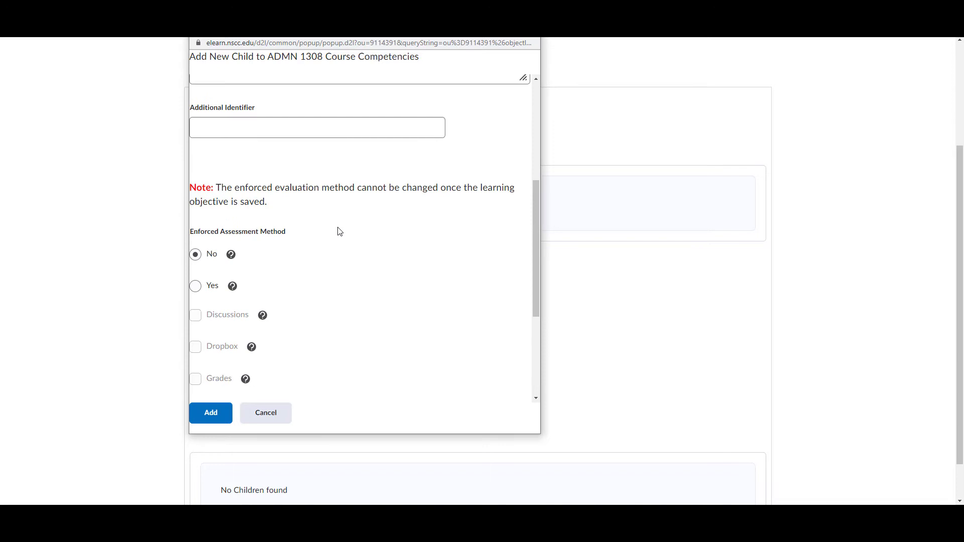
pyautogui.scroll(-2, 339, 231)
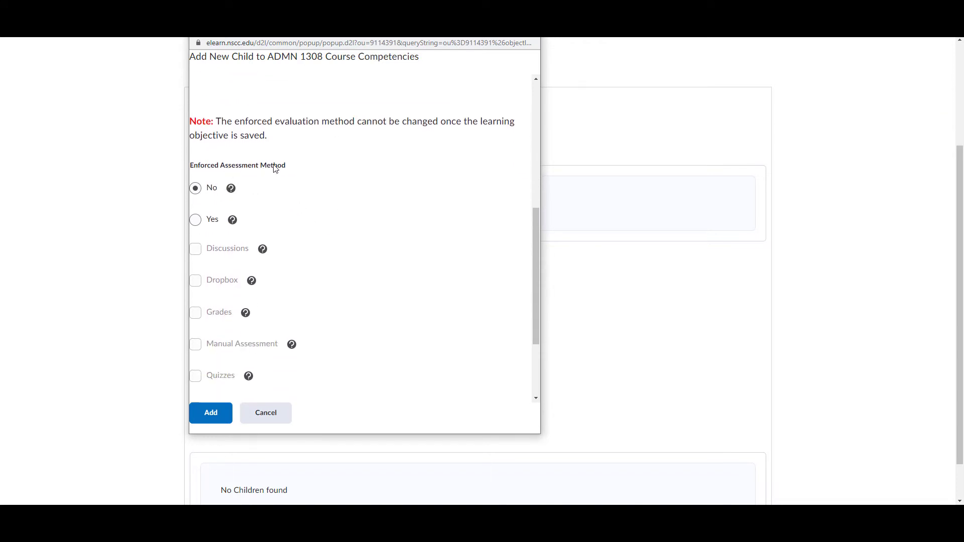
pyautogui.click(197, 192)
pyautogui.scroll(-3, 358, 227)
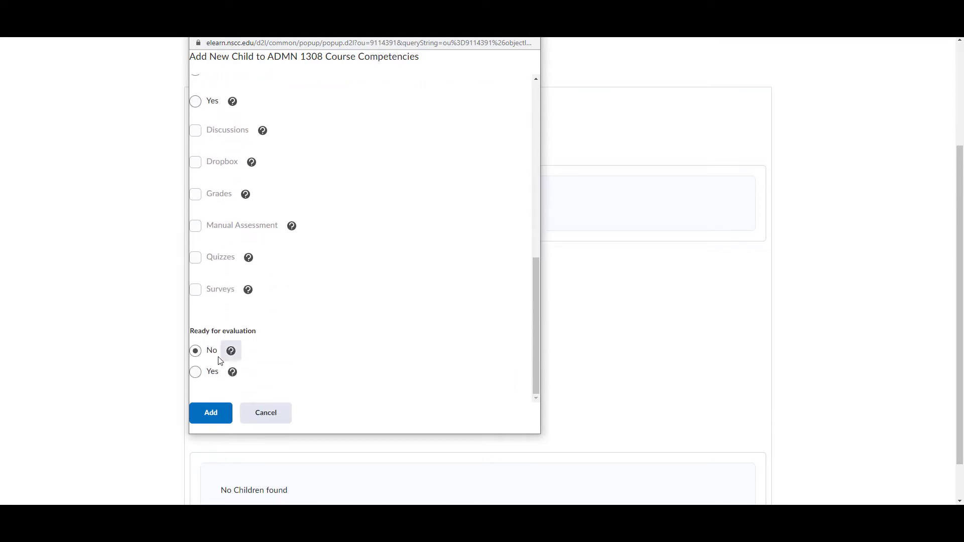
pyautogui.click(195, 371)
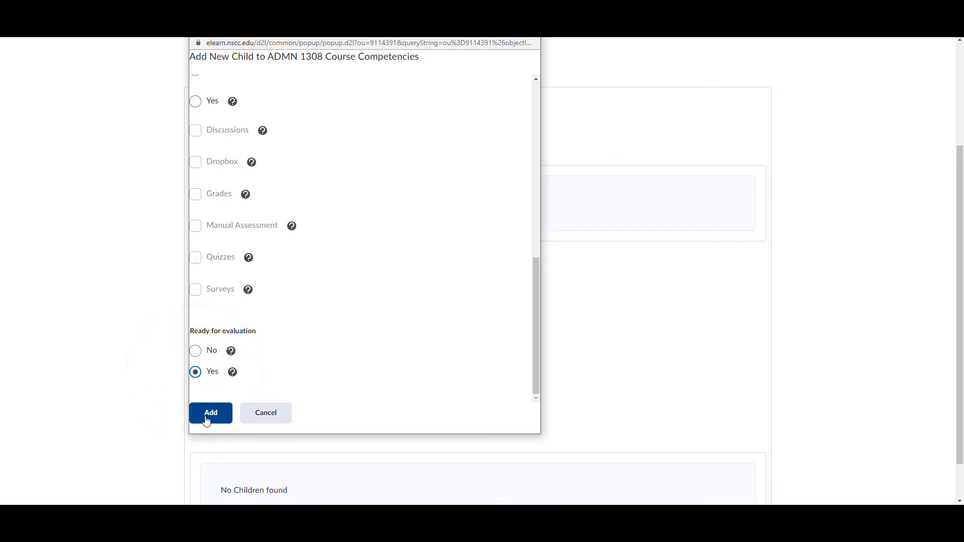
pyautogui.click(207, 414)
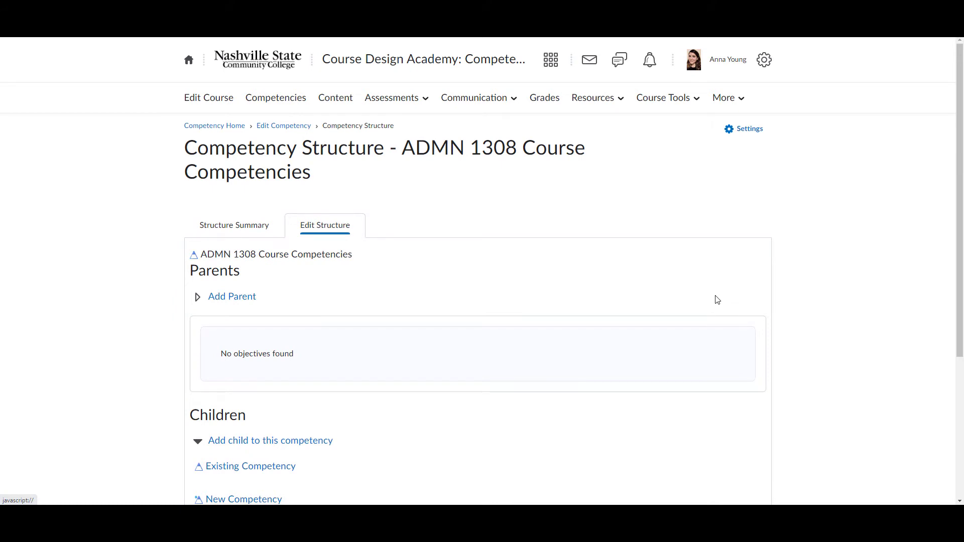
# Check the Children table, then go back to Competency Home via the breadcrumb
pyautogui.scroll(-4, 717, 300)
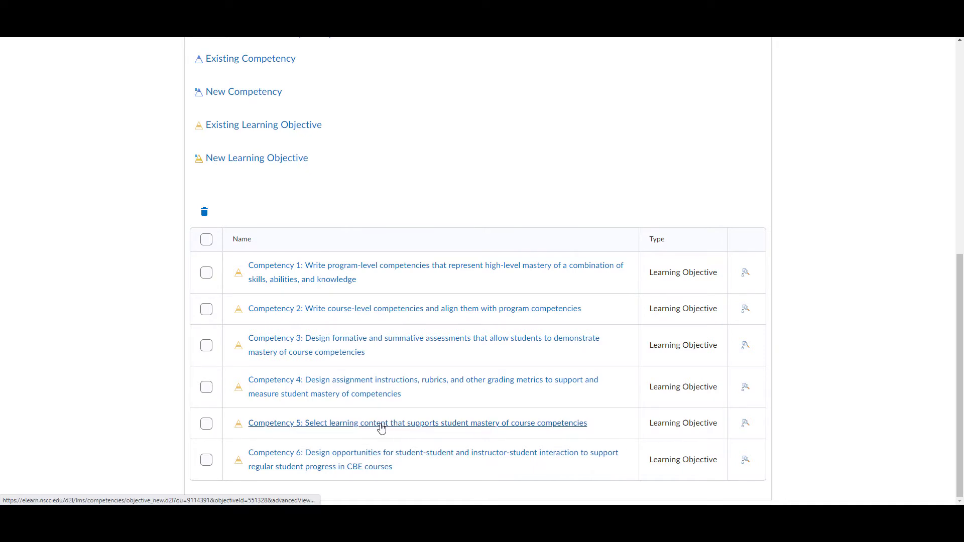
pyautogui.scroll(6, 379, 427)
pyautogui.scroll(2, 370, 437)
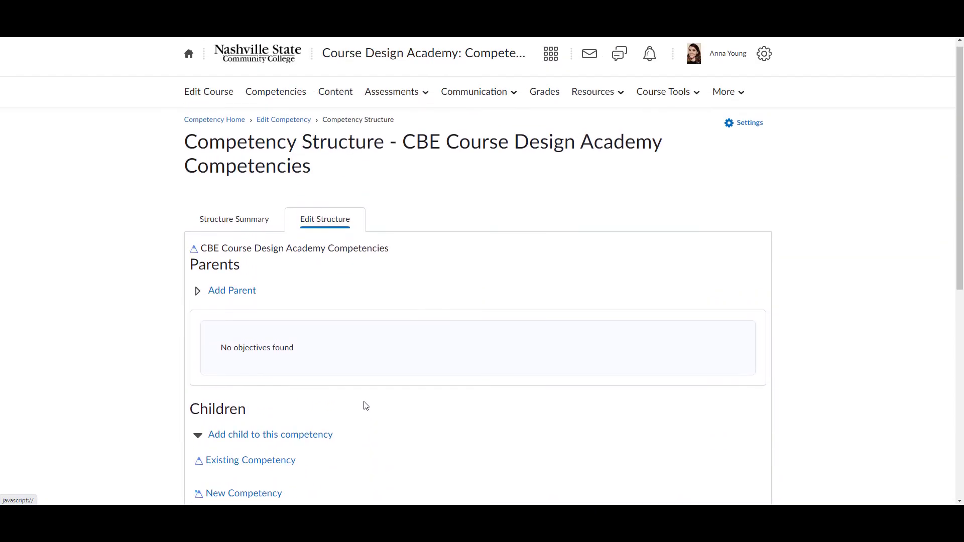
pyautogui.click(196, 129)
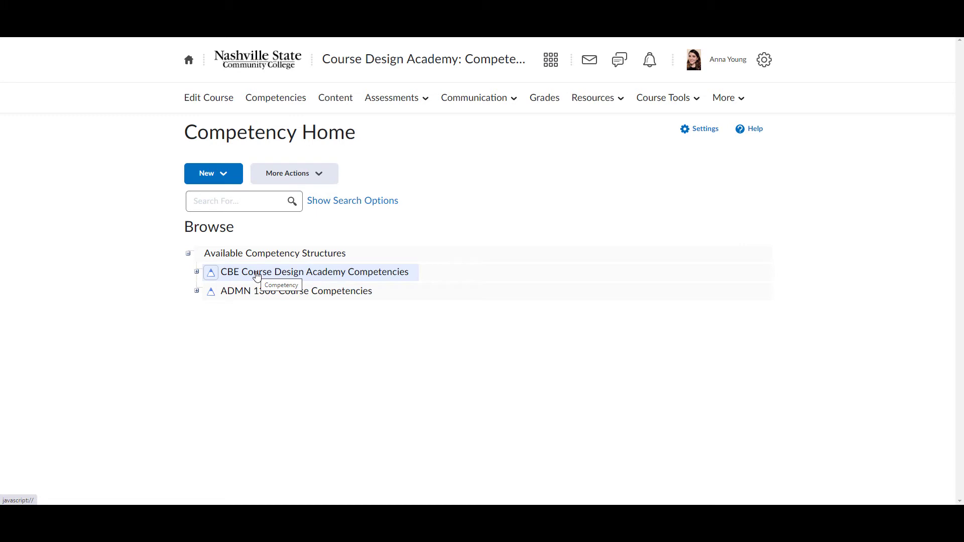
# Set the CBE Course Design Academy Competencies status to Approved, save, and expand its competencies
pyautogui.click(256, 276)
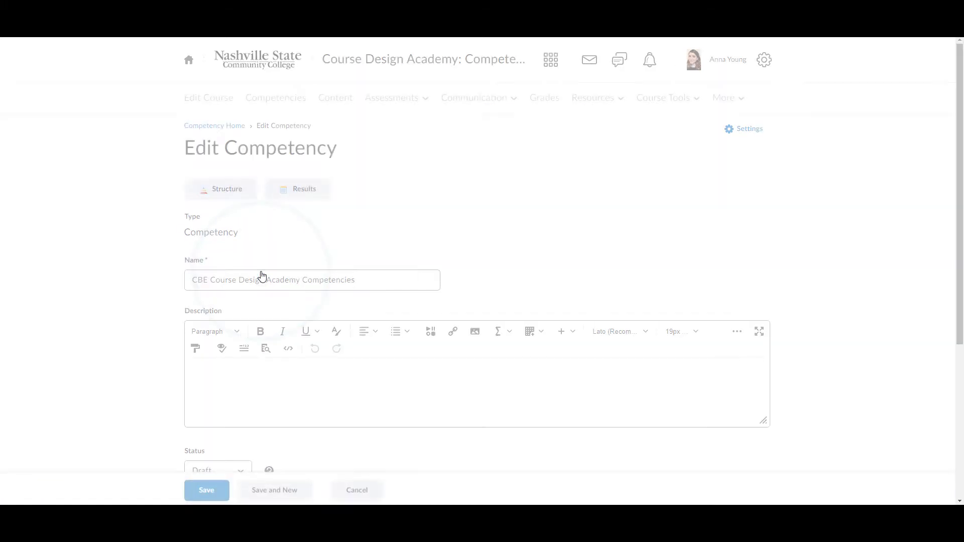
pyautogui.scroll(-3, 165, 291)
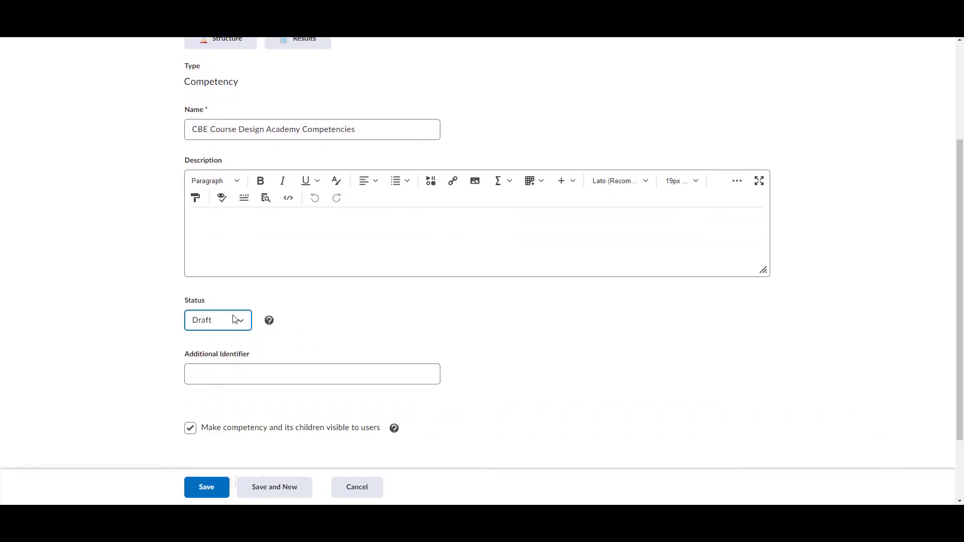
pyautogui.click(233, 323)
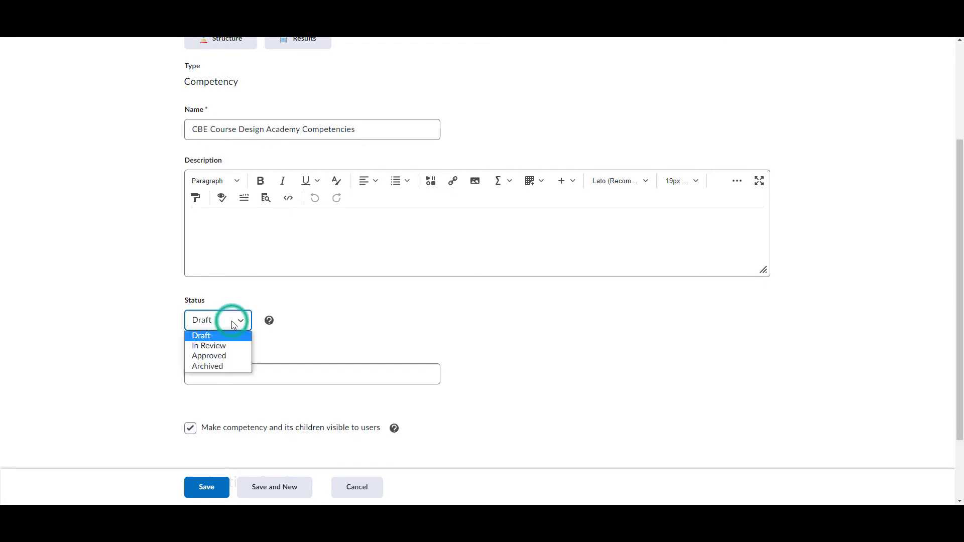
pyautogui.click(242, 354)
pyautogui.click(159, 316)
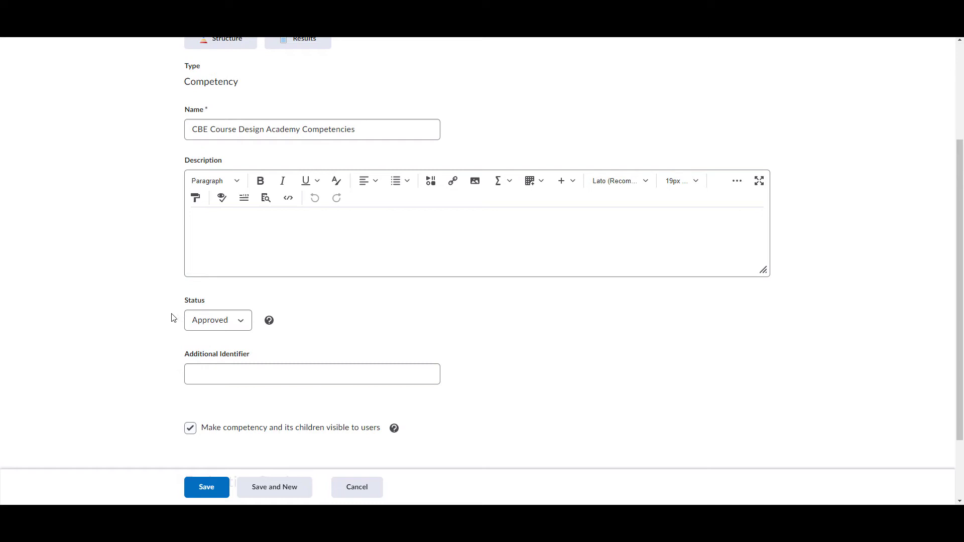
pyautogui.press('Tab')
pyautogui.press('Return')
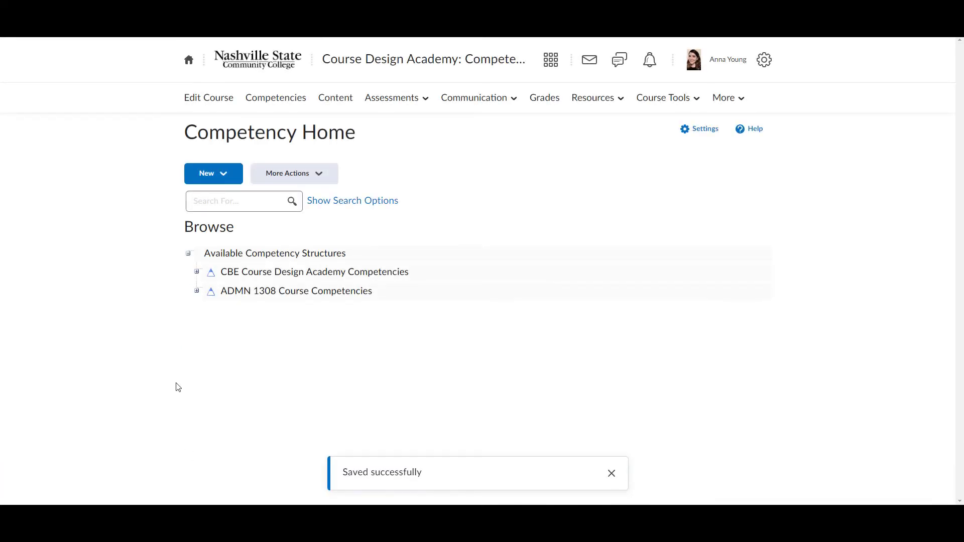
pyautogui.click(195, 272)
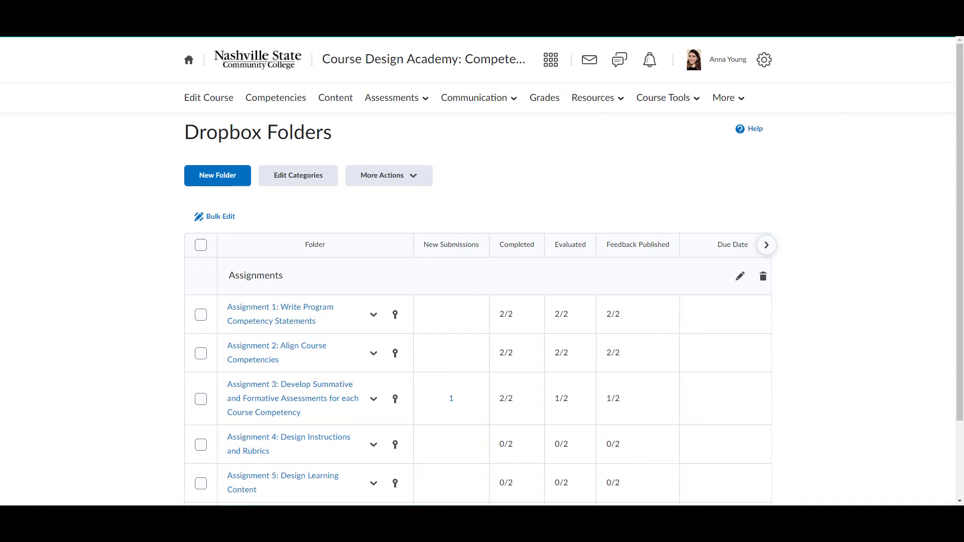
# Edit the Assignment 1 dropbox folder and open Manage Learning Objectives under Evaluation & Feedback
pyautogui.click(373, 314)
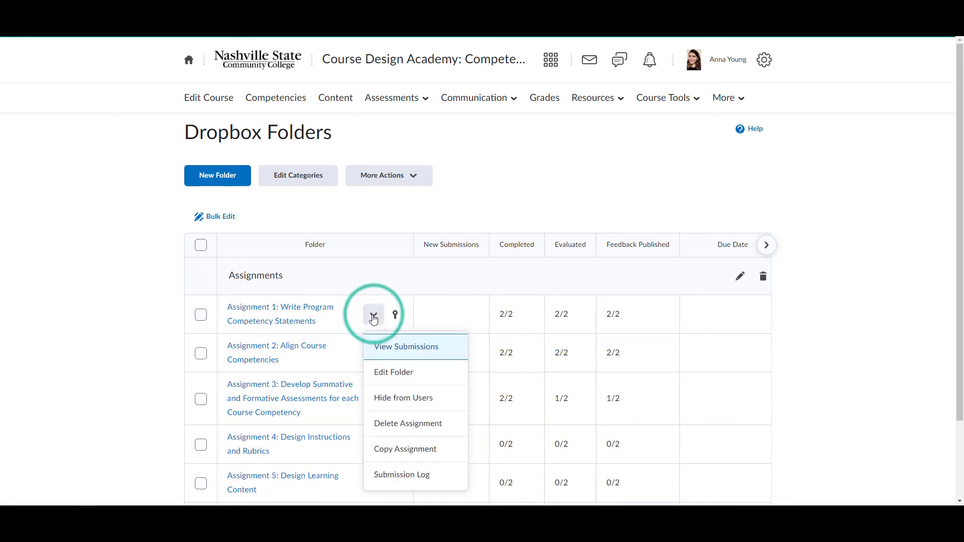
pyautogui.click(410, 374)
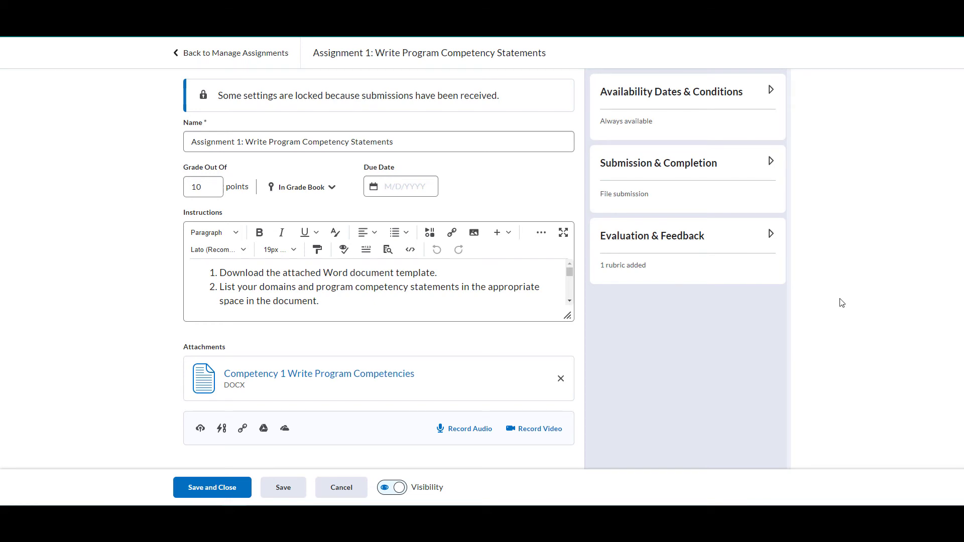
pyautogui.click(764, 241)
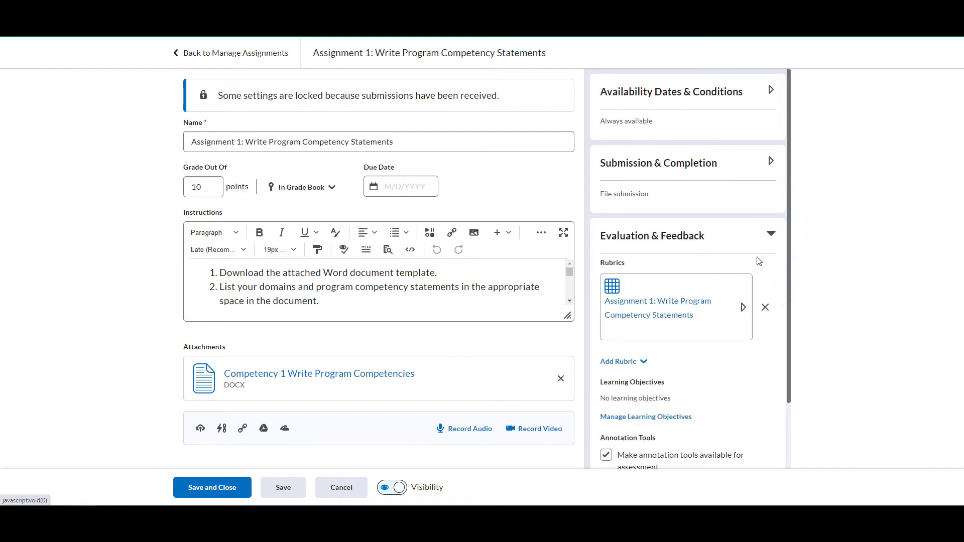
pyautogui.scroll(-1, 763, 253)
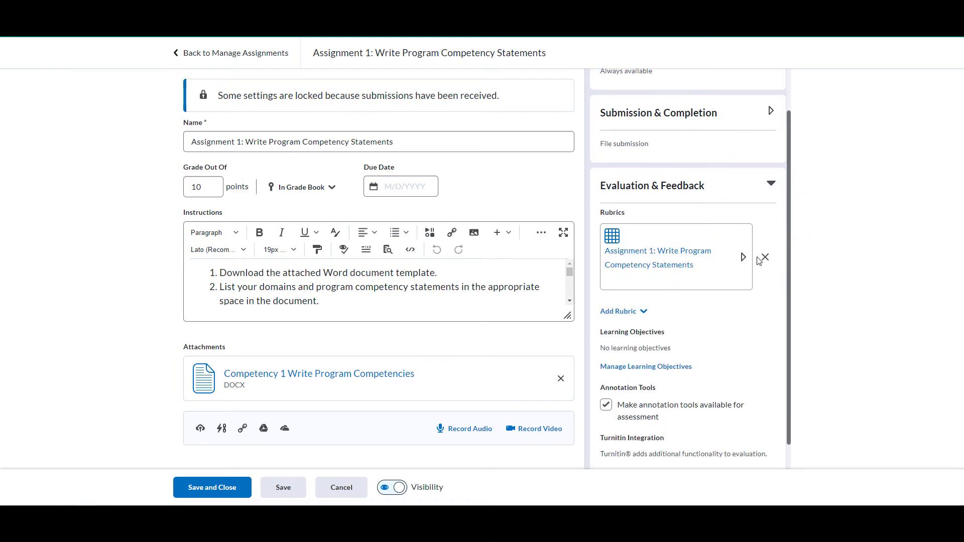
pyautogui.click(679, 374)
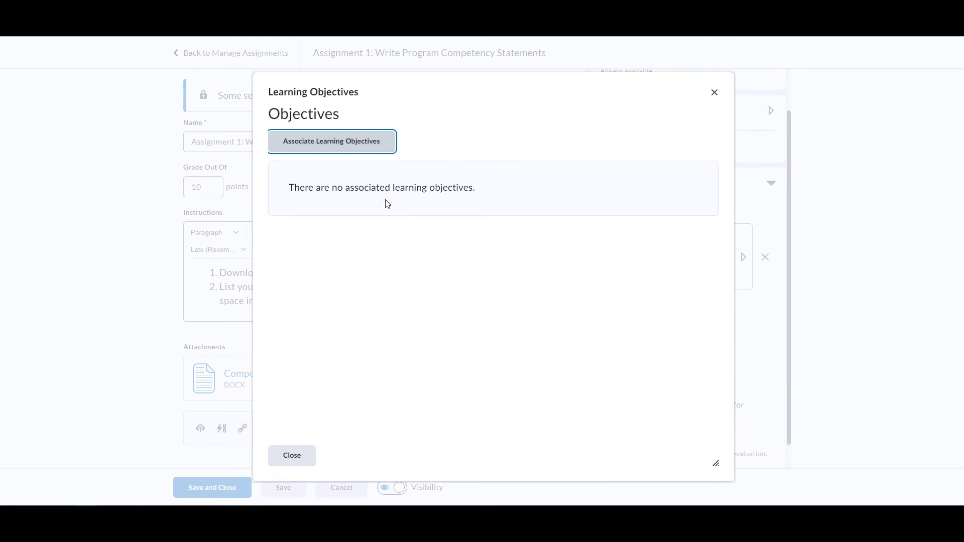
# Associate Competency 1 from the CBE Course Design Academy structure with Assignment 1
pyautogui.click(330, 146)
pyautogui.click(359, 229)
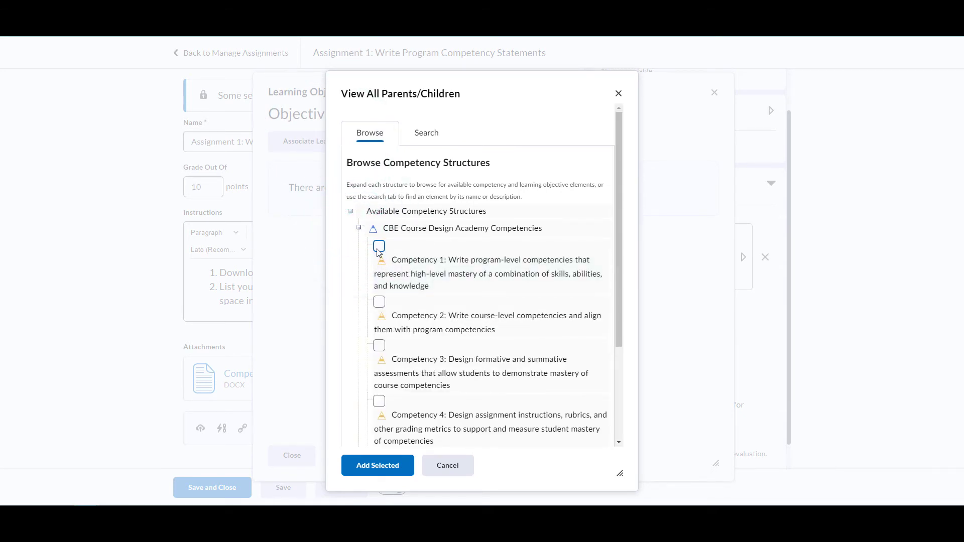
pyautogui.click(379, 247)
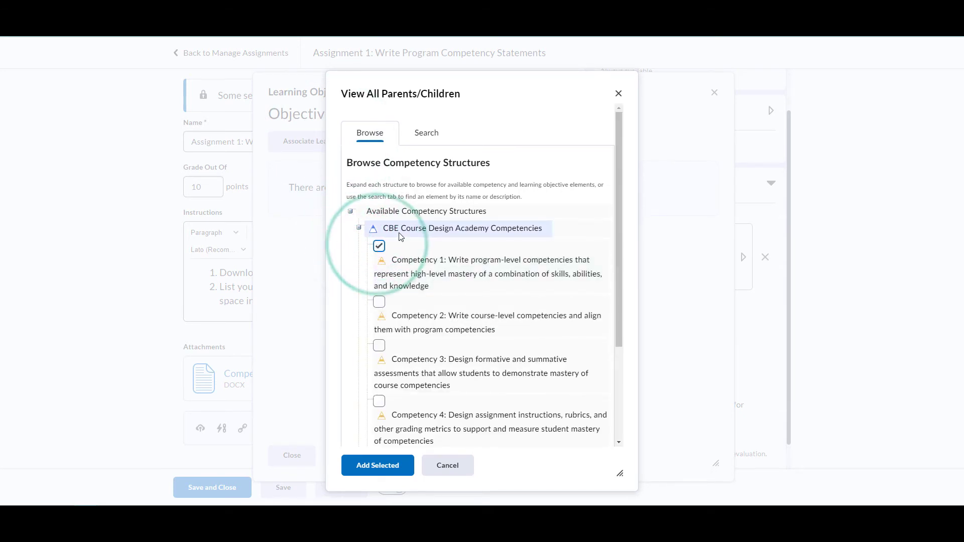
pyautogui.click(361, 474)
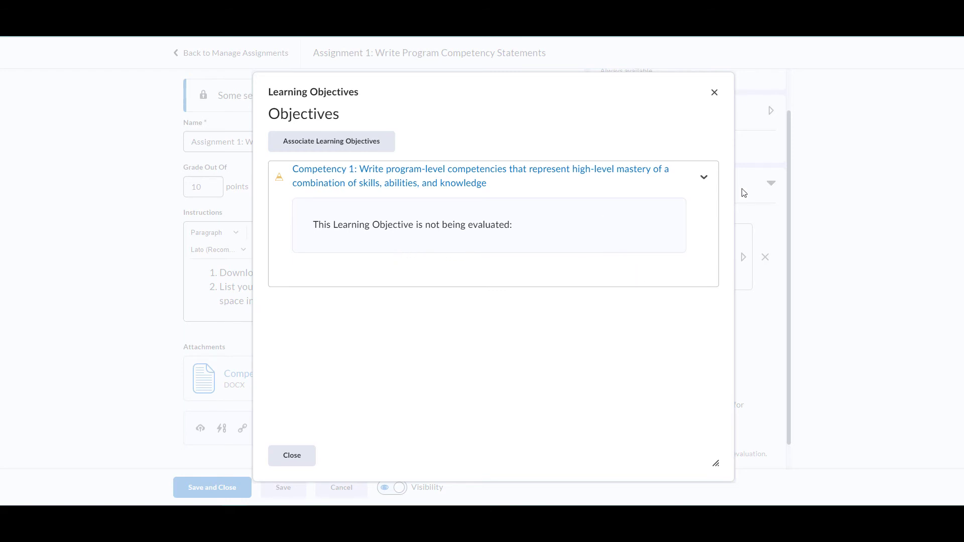
pyautogui.click(705, 176)
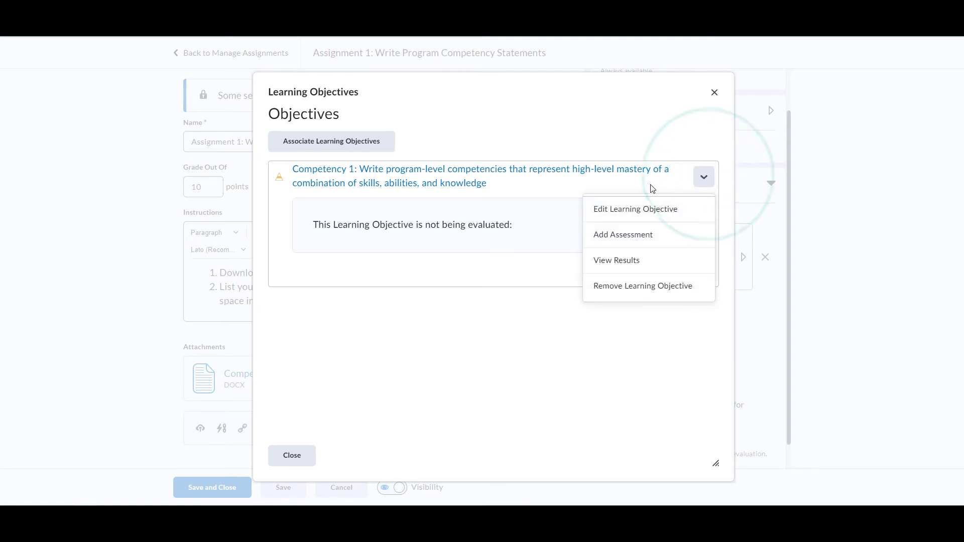
# Add an assessment for Competency 1 using the Assignment 1 rubric
pyautogui.click(644, 245)
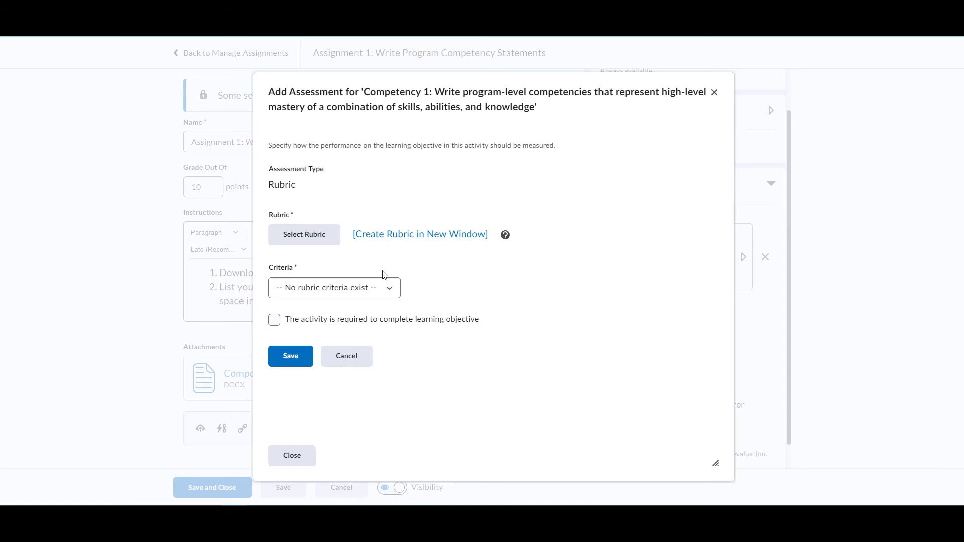
pyautogui.click(314, 240)
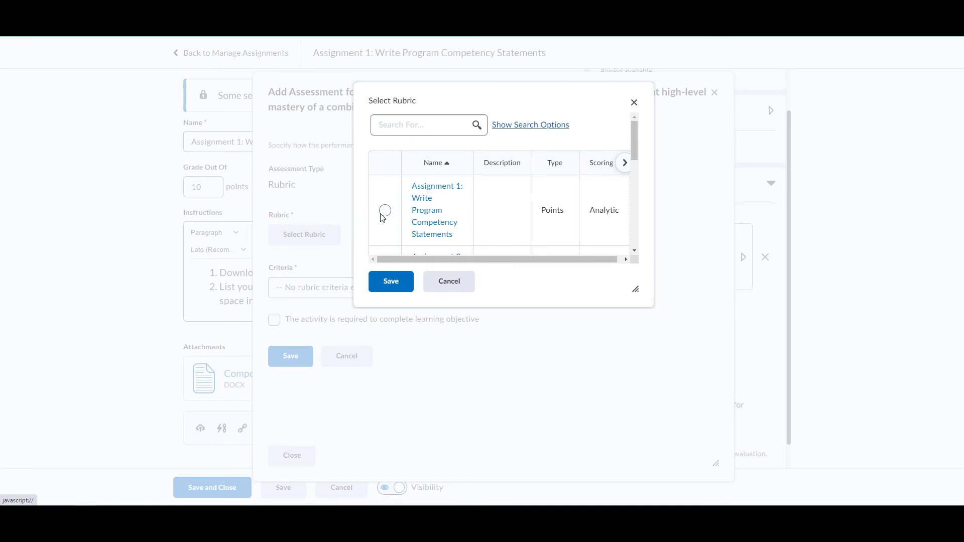
pyautogui.click(383, 213)
pyautogui.click(400, 280)
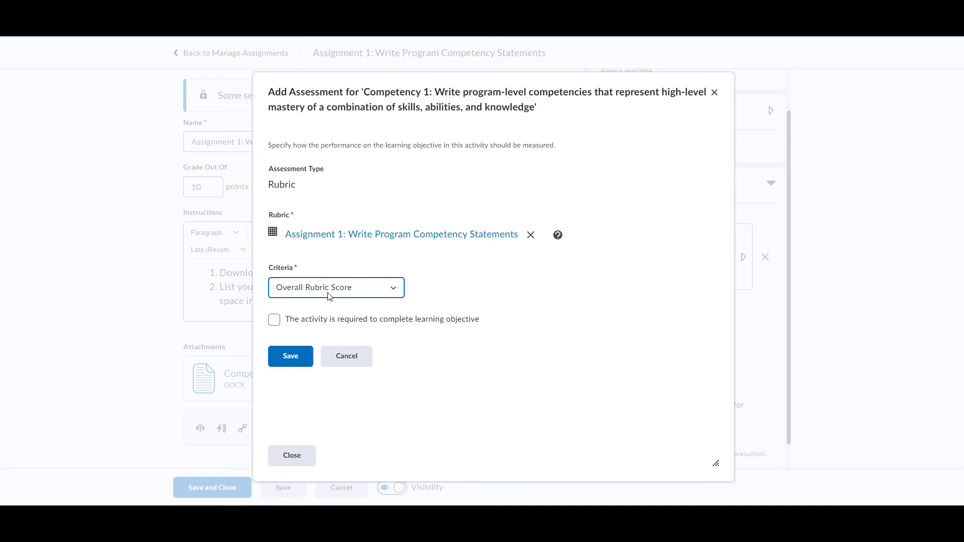
# Use Overall Rubric Score, make the activity required at a Developed threshold, and save
pyautogui.click(359, 292)
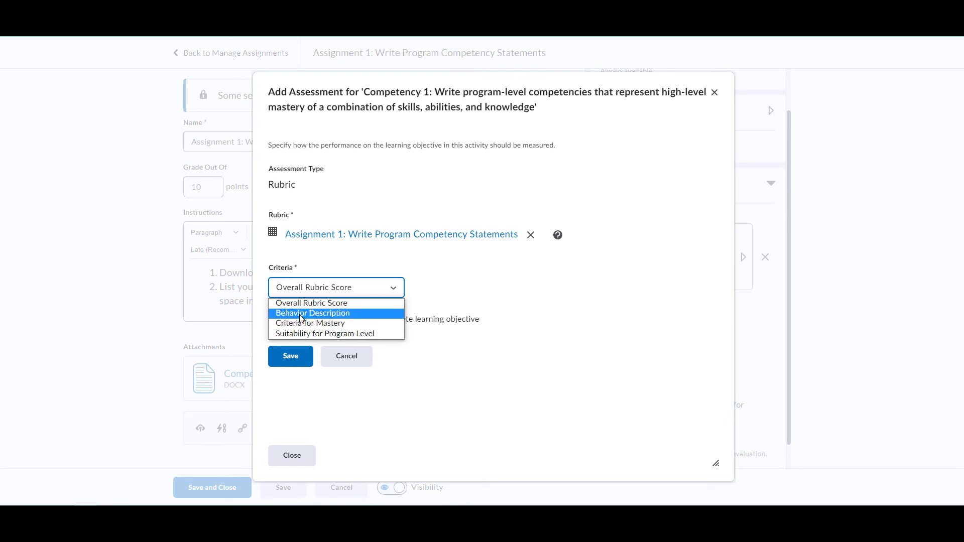
pyautogui.click(370, 302)
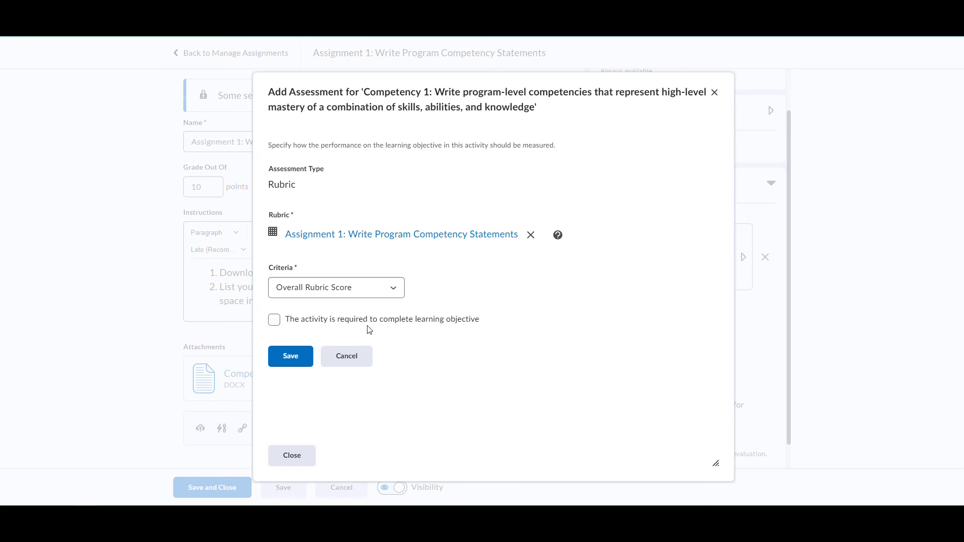
pyautogui.click(274, 320)
pyautogui.click(422, 357)
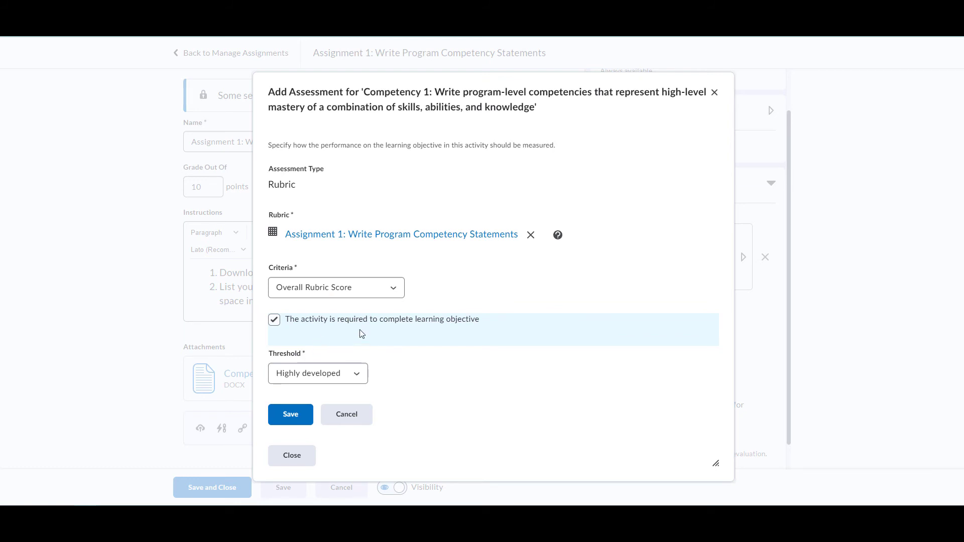
pyautogui.click(387, 381)
pyautogui.click(362, 374)
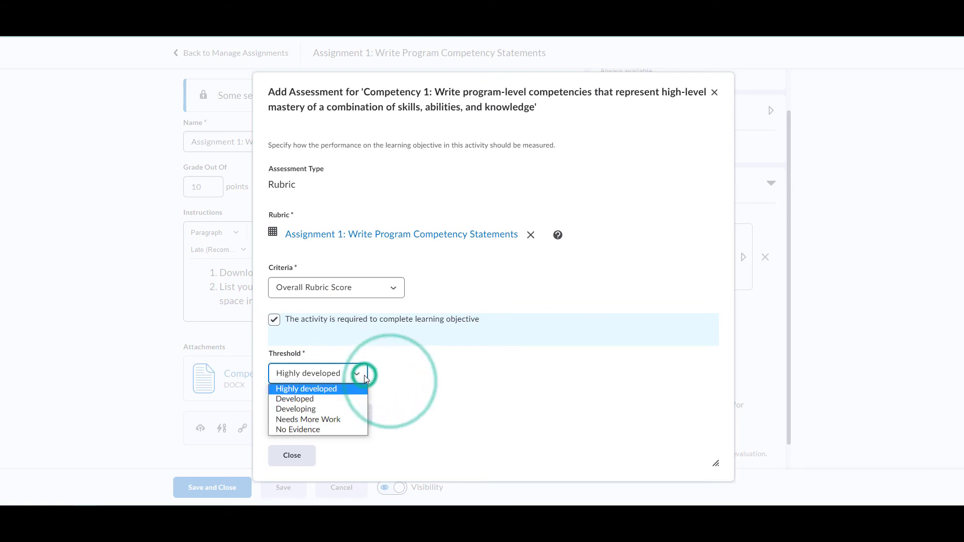
pyautogui.click(331, 400)
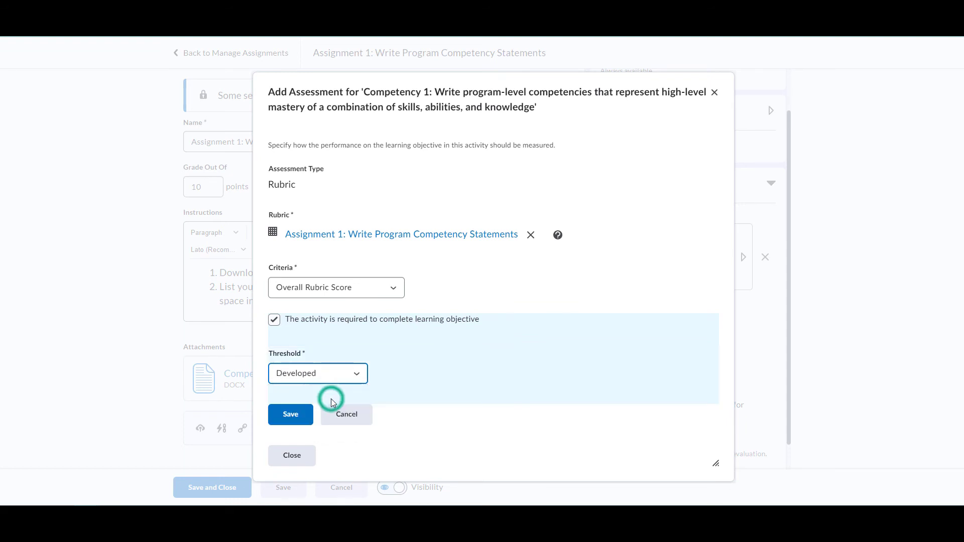
pyautogui.click(304, 416)
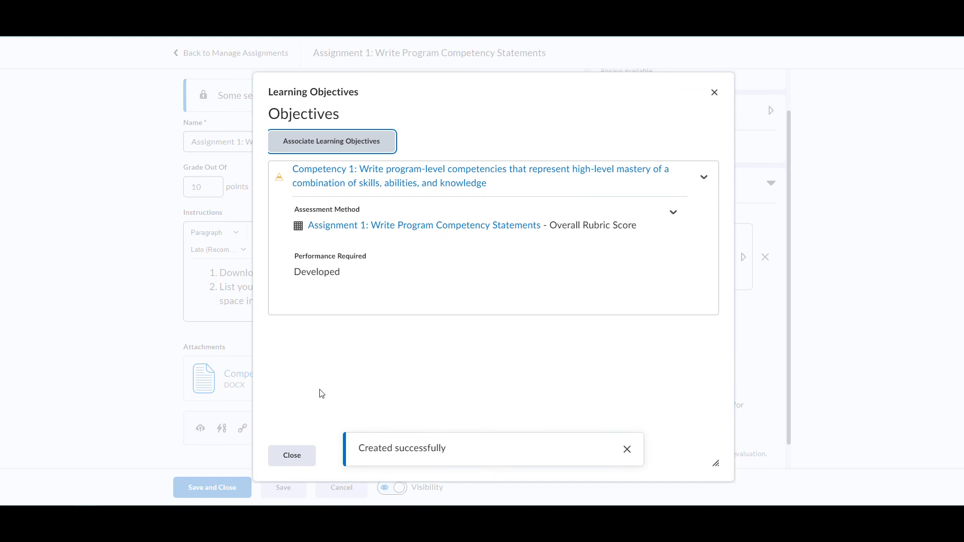
# Close the Learning Objectives dialog
pyautogui.click(321, 393)
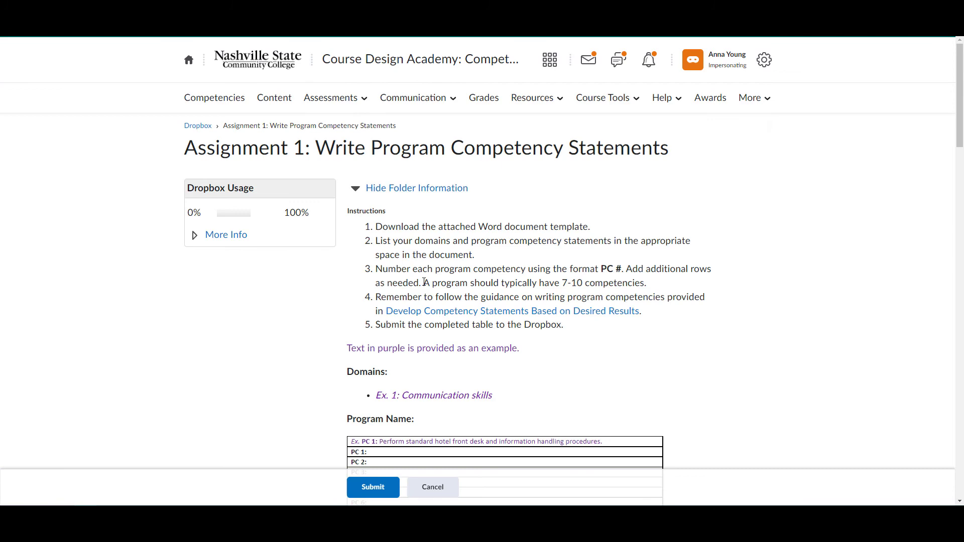
# Scroll down through the Assignment 1 rubric to review its criteria
pyautogui.scroll(-9, 427, 283)
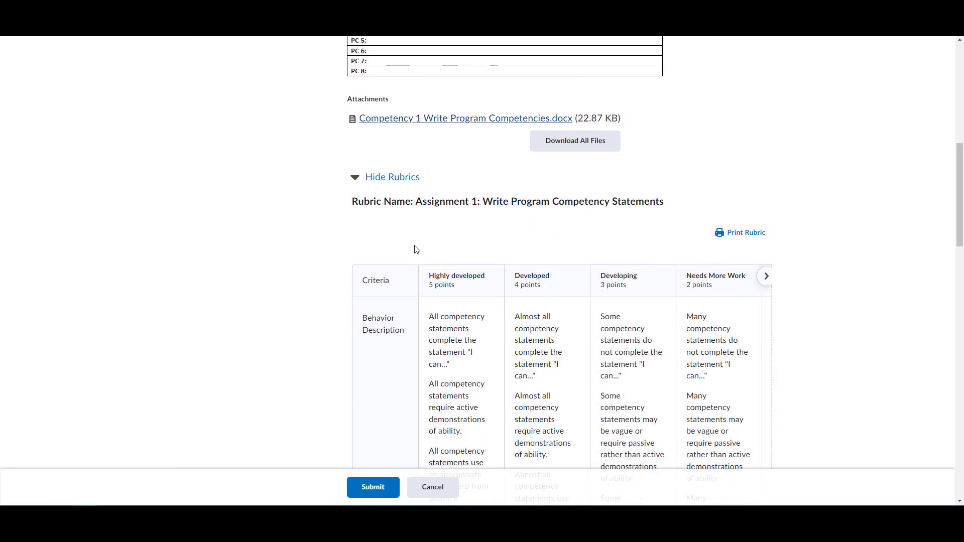
pyautogui.scroll(-10, 414, 251)
pyautogui.scroll(-10, 409, 261)
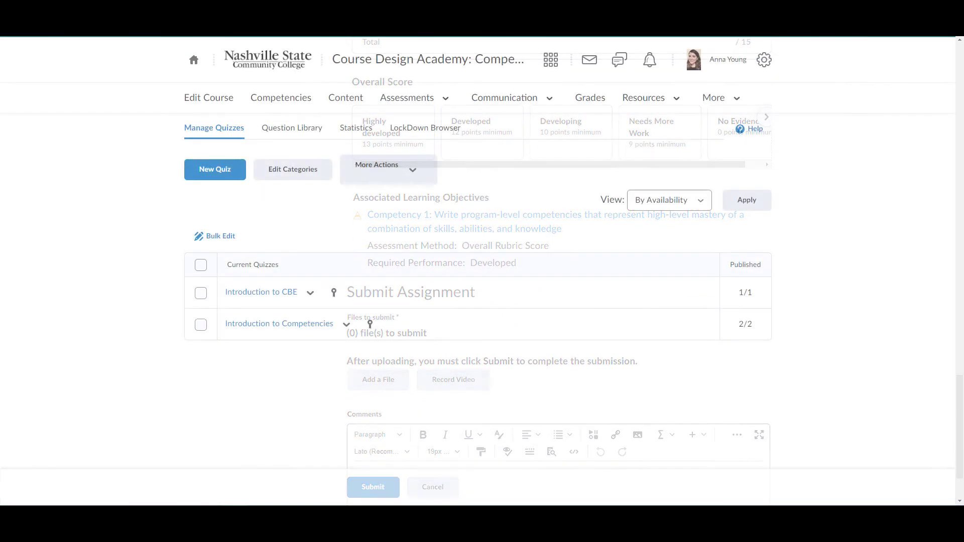
# Open the Introduction to CBE quiz for editing from its actions menu
pyautogui.click(309, 297)
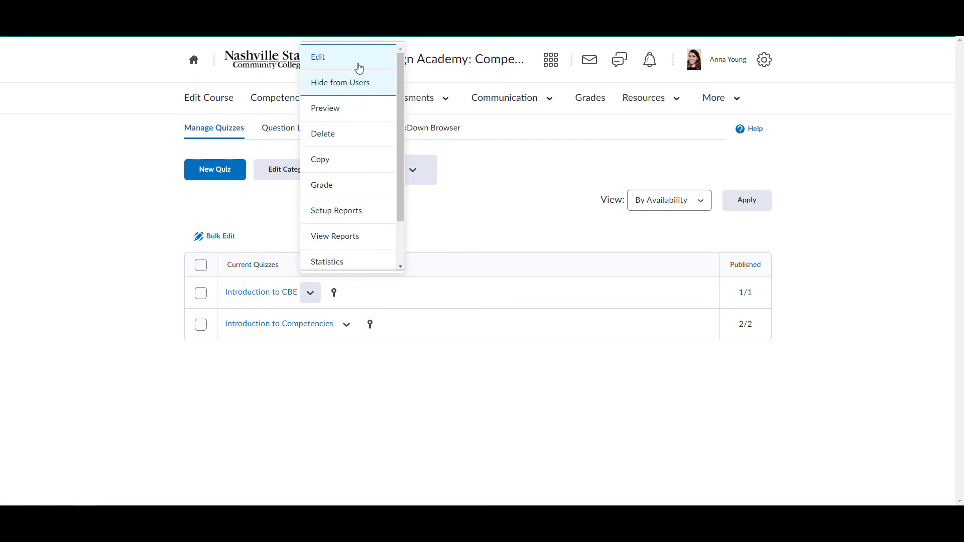
pyautogui.click(356, 62)
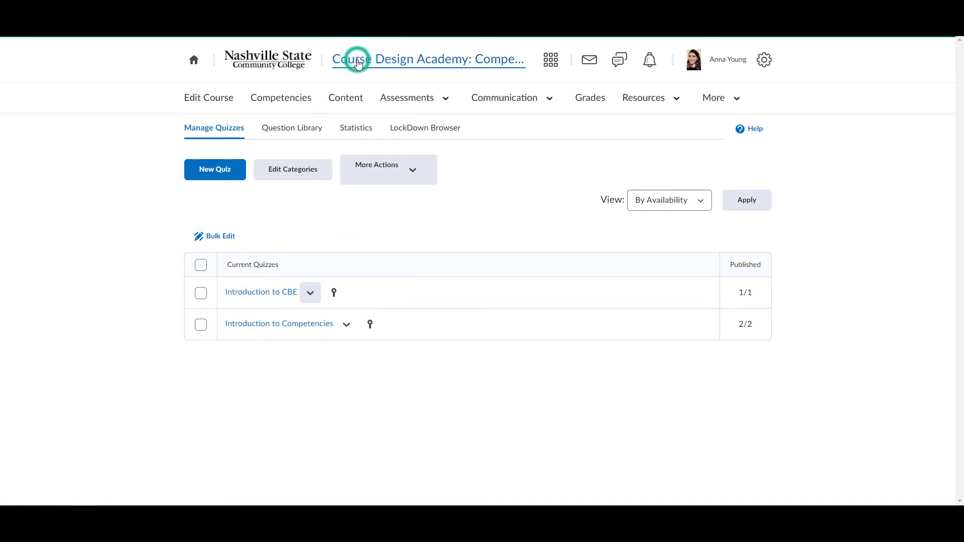
pyautogui.click(481, 314)
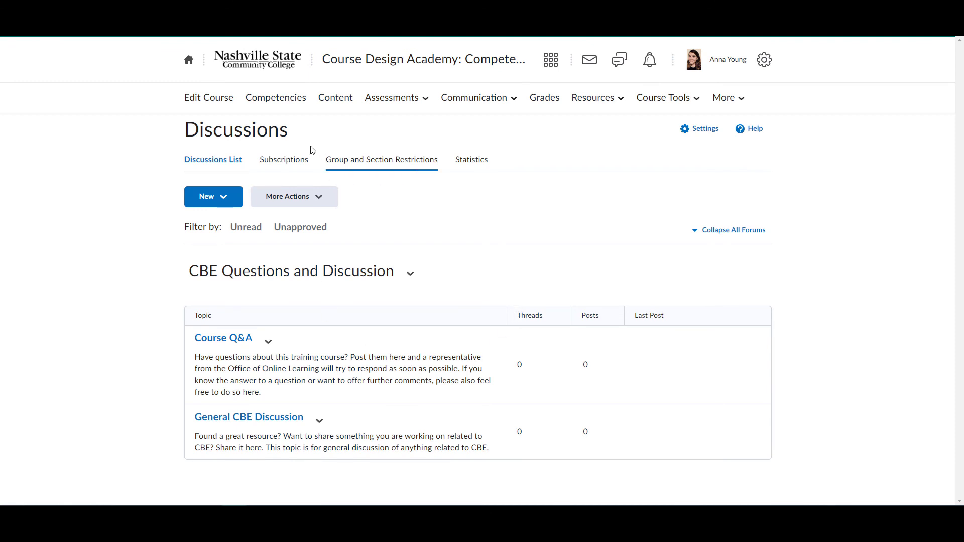
# Edit the Course Q&A topic and view its Objectives settings
pyautogui.click(268, 340)
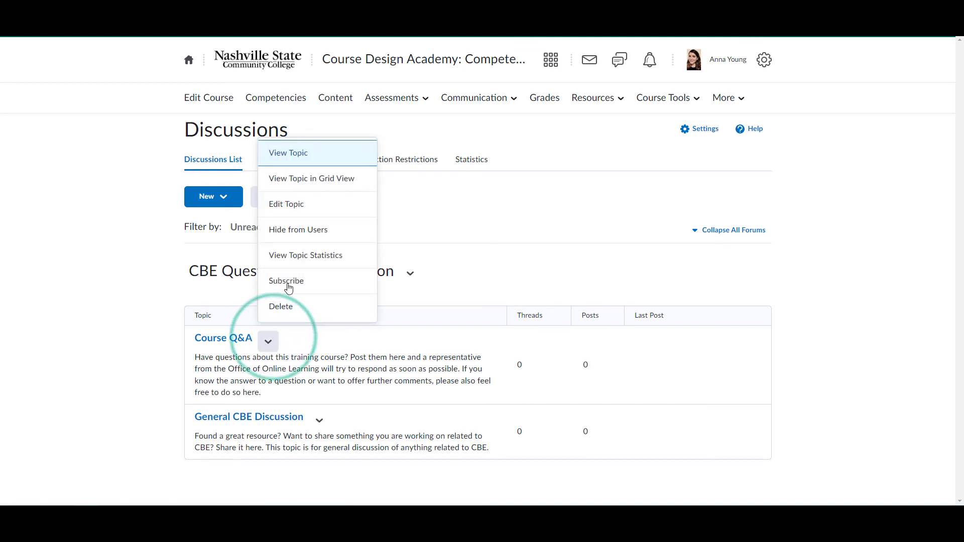
pyautogui.click(296, 210)
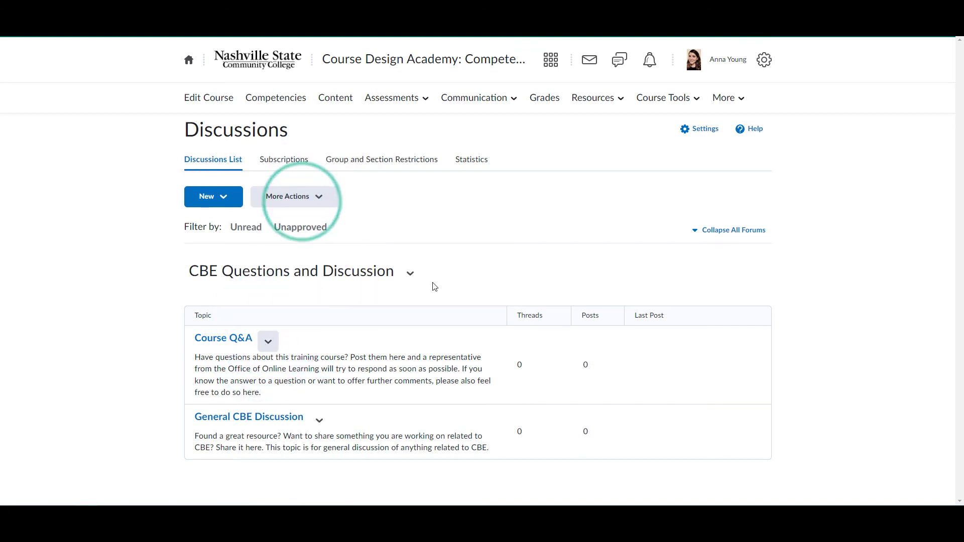
pyautogui.click(430, 222)
pyautogui.click(426, 185)
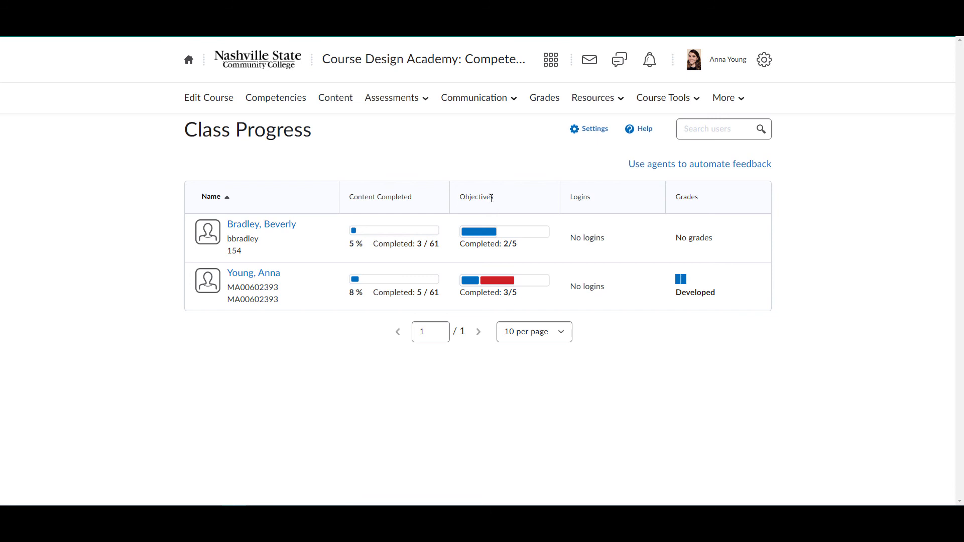
# Open the student's 'Completed: 3/5' objectives and list the Not Started Competencies 4 and 5
pyautogui.click(493, 297)
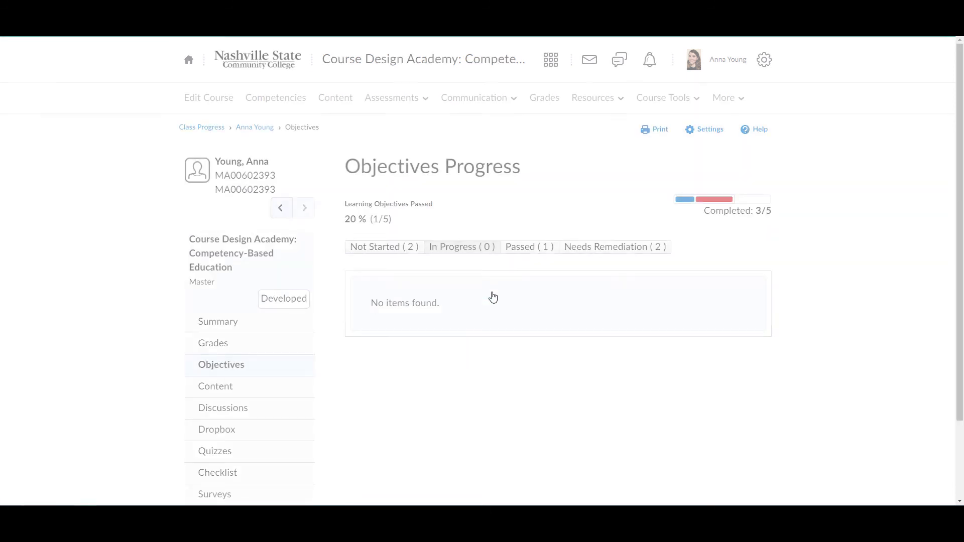
pyautogui.click(400, 245)
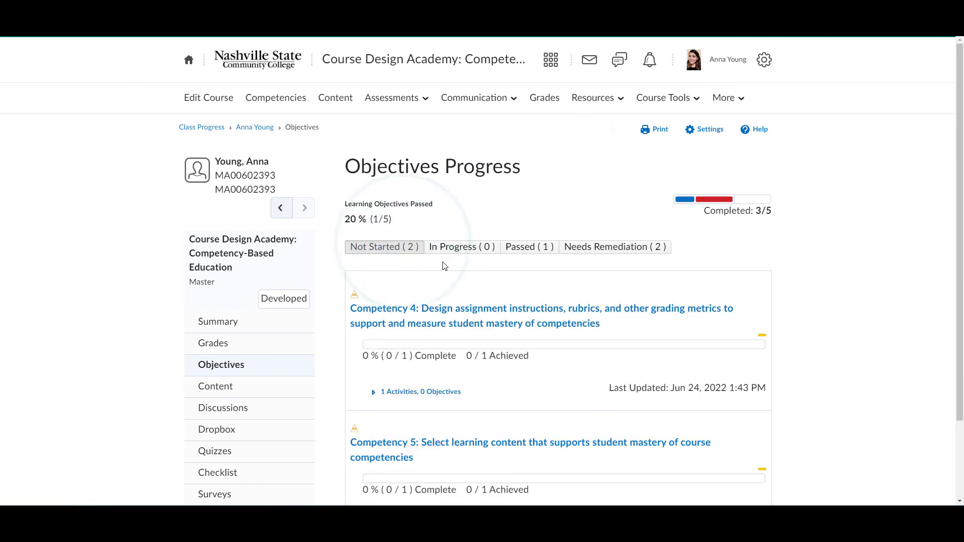
pyautogui.scroll(-1, 430, 227)
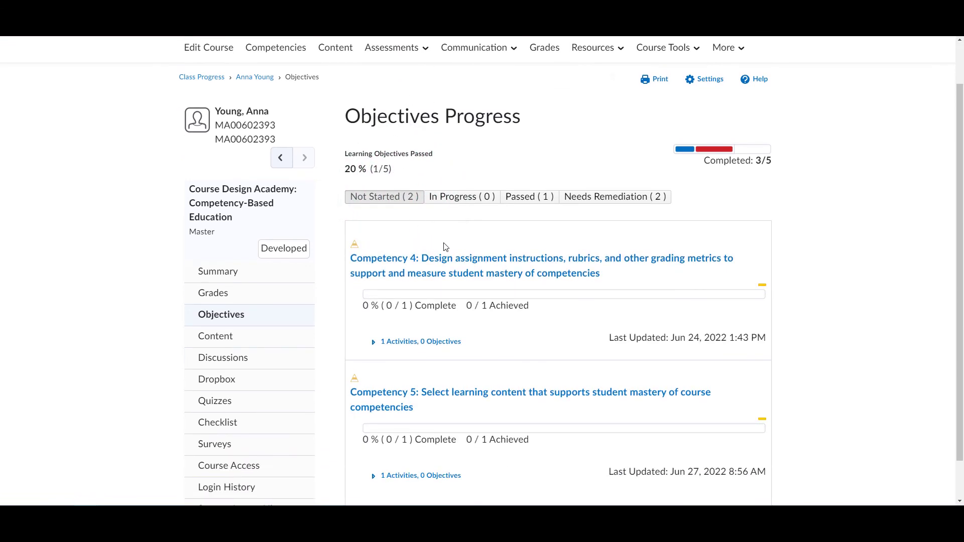